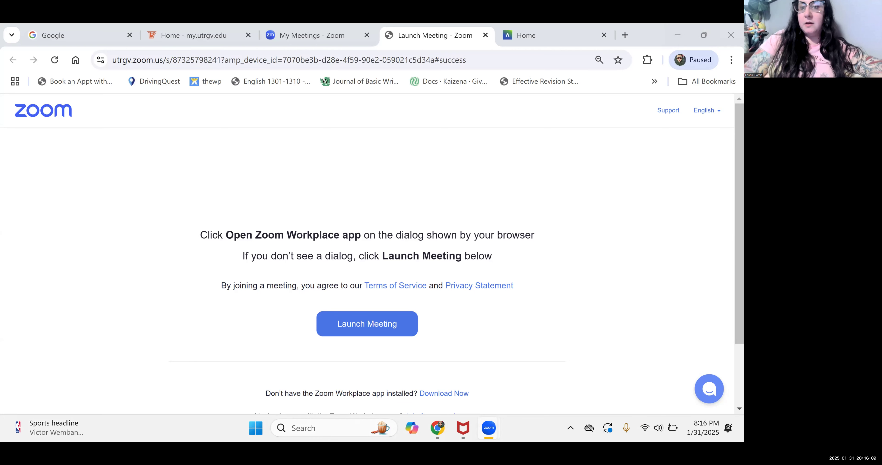
# - Launch Blackboard from the Applications section of the myUTRGV portal
pyautogui.click(393, 28)
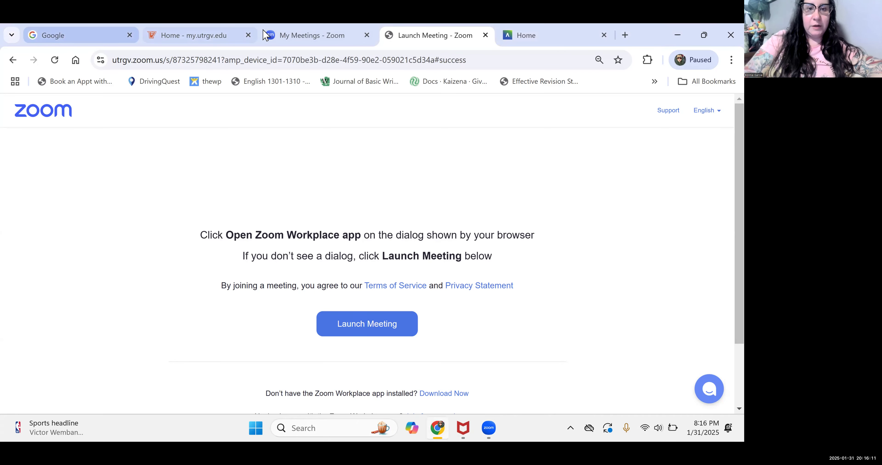
pyautogui.click(203, 34)
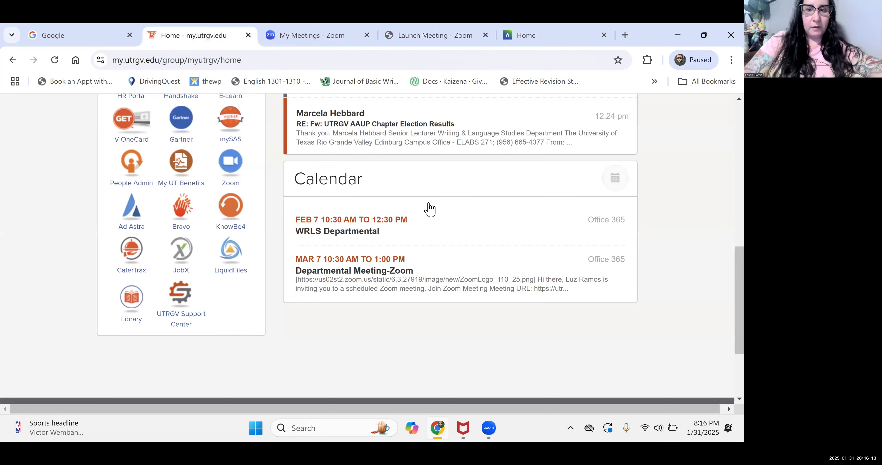
pyautogui.scroll(3, 431, 208)
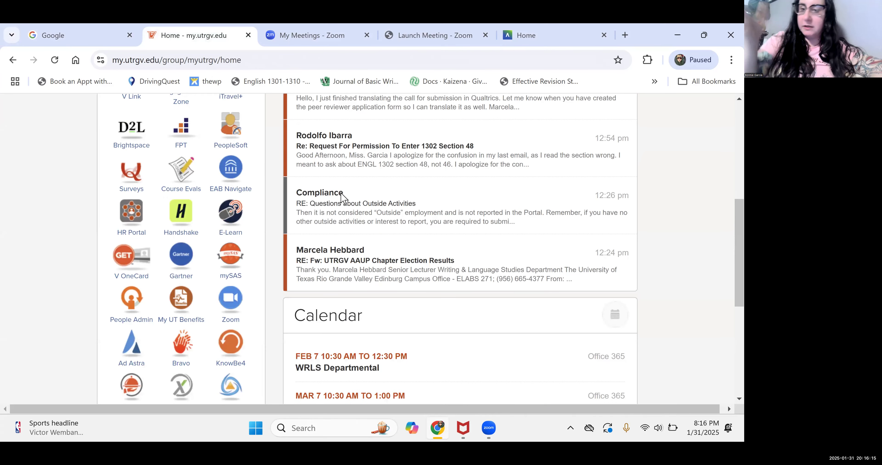
pyautogui.scroll(5, 74, 264)
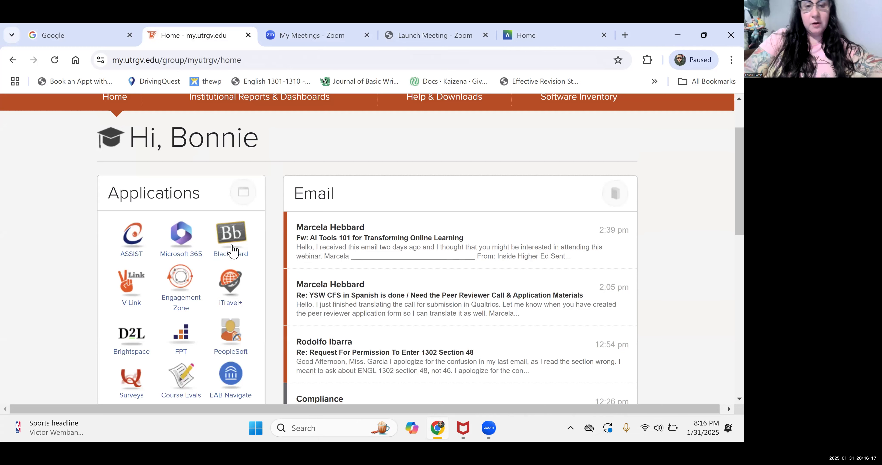
pyautogui.moveTo(125, 194); pyautogui.dragTo(207, 211)
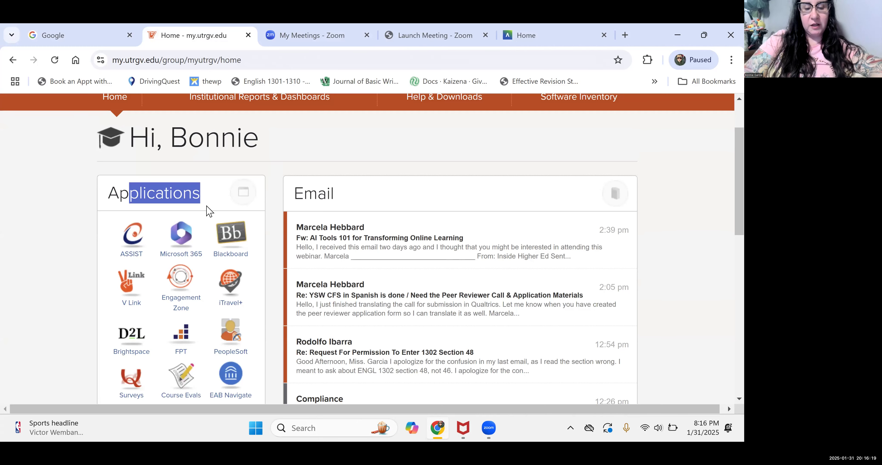
pyautogui.click(224, 236)
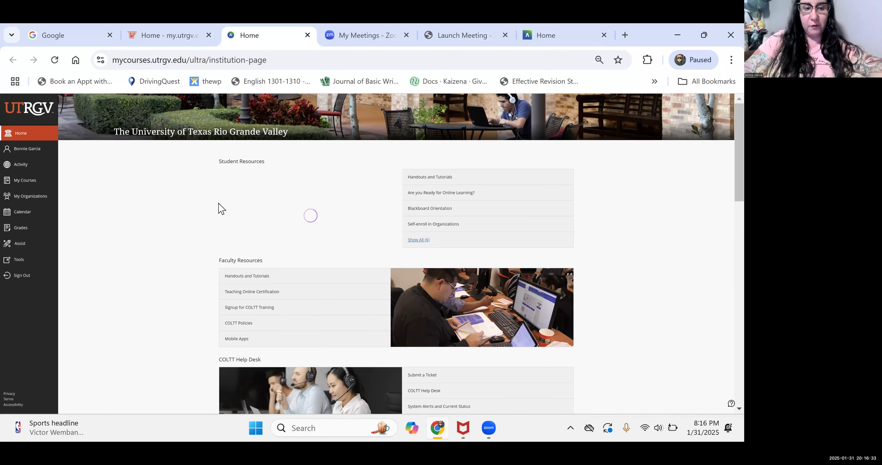
# - Zoom the browser page to 90%
pyautogui.click(731, 60)
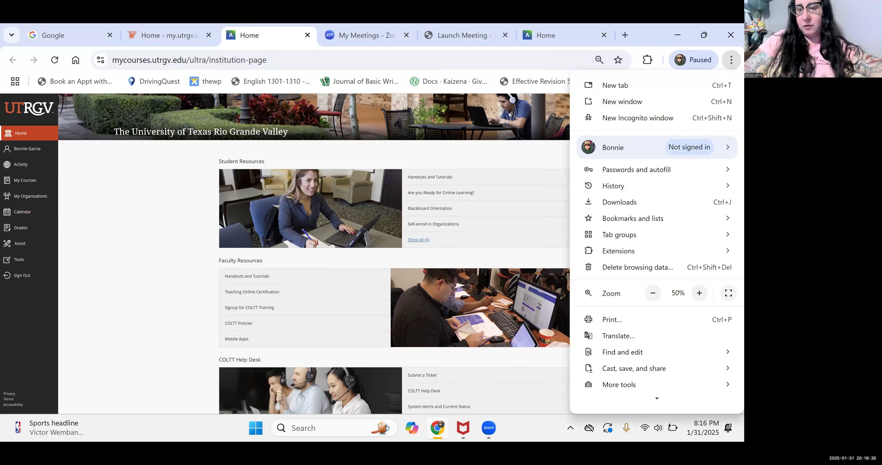
pyautogui.hotkey('ctrl', '+')
pyautogui.hotkey('ctrl', '+')
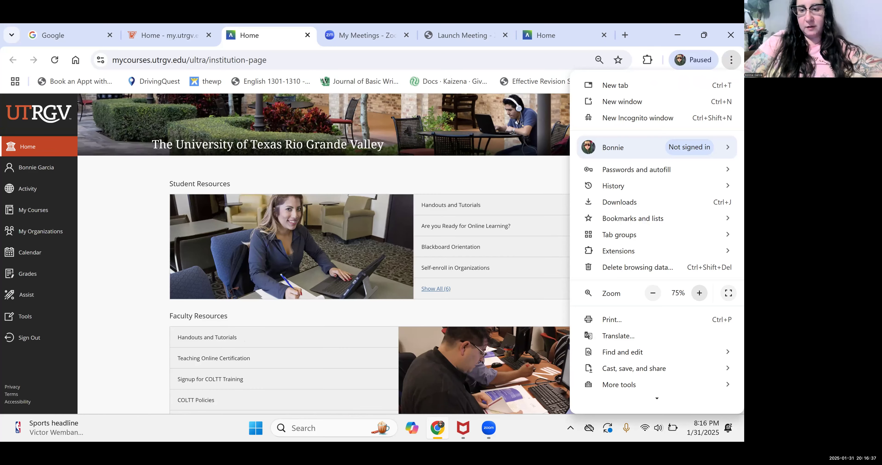
pyautogui.hotkey('ctrl', '+')
pyautogui.hotkey('ctrl', '+')
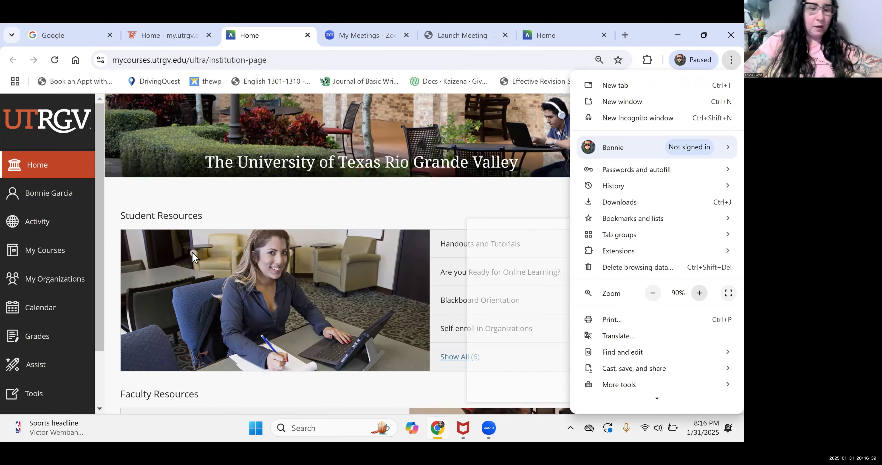
# - Dismiss the Brightspace popup and open ENGL-1302-38-Spring2025 from My Courses
pyautogui.click(32, 274)
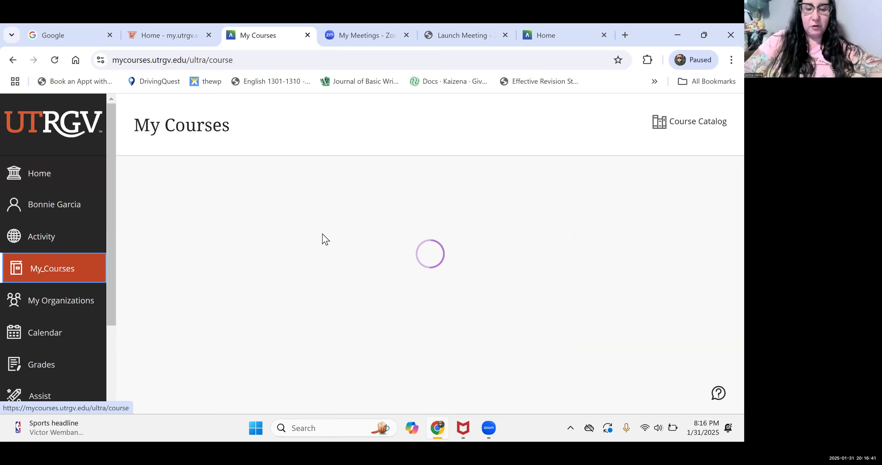
pyautogui.scroll(-2, 323, 240)
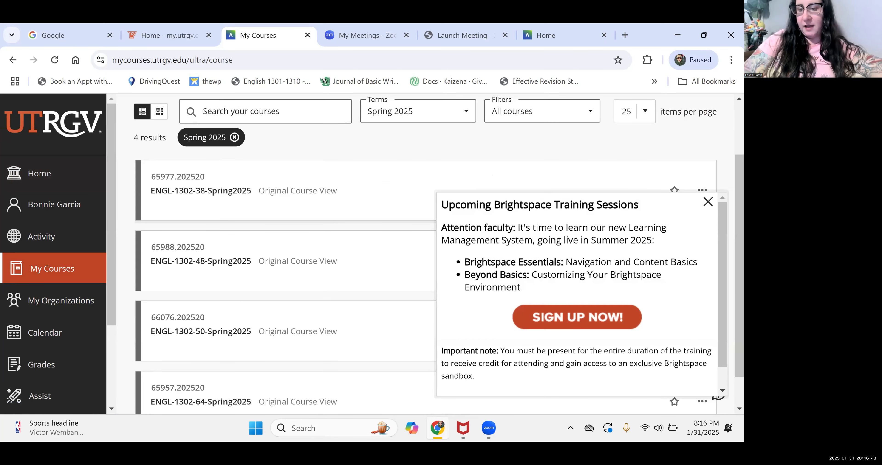
pyautogui.click(296, 246)
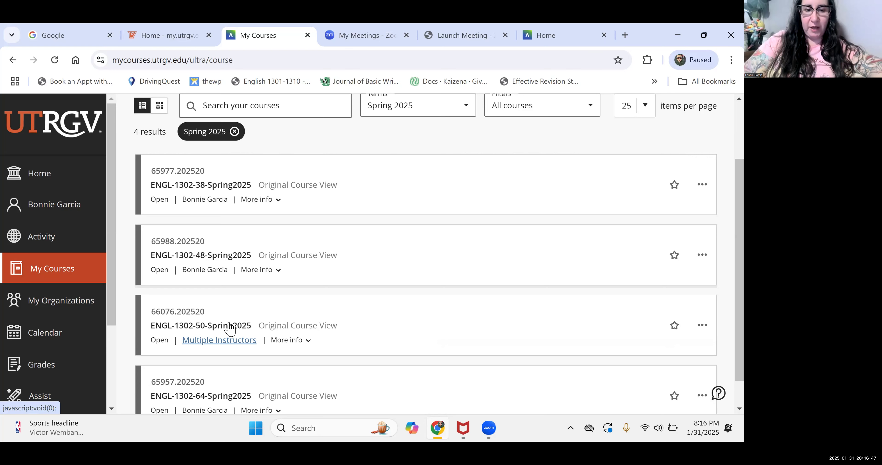
pyautogui.scroll(-1, 229, 328)
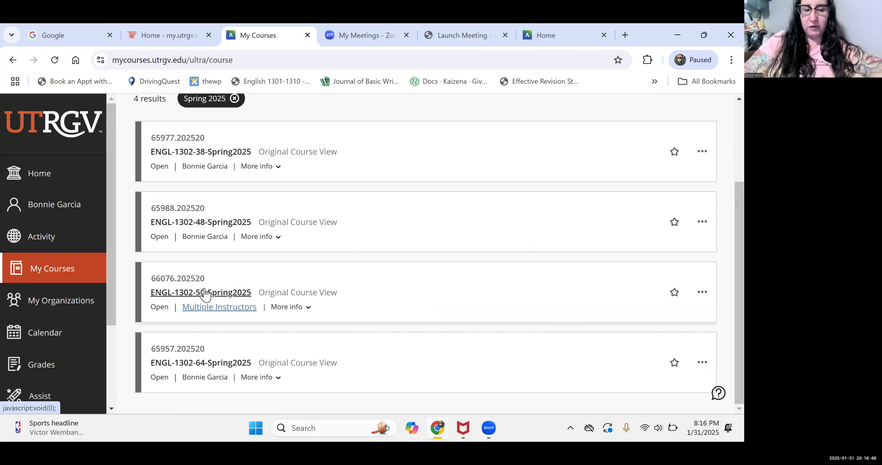
pyautogui.click(217, 156)
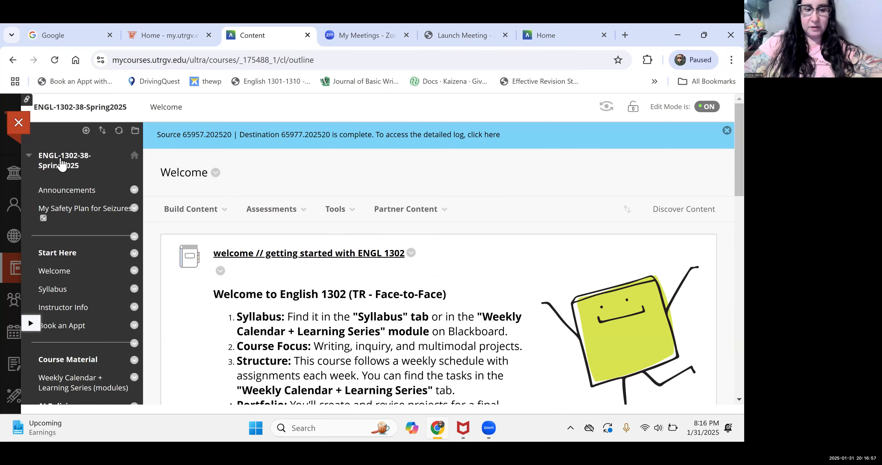
# - Open the Weekly Calendar + Learning Series modules page from the course menu
pyautogui.click(190, 173)
pyautogui.scroll(-2, 180, 241)
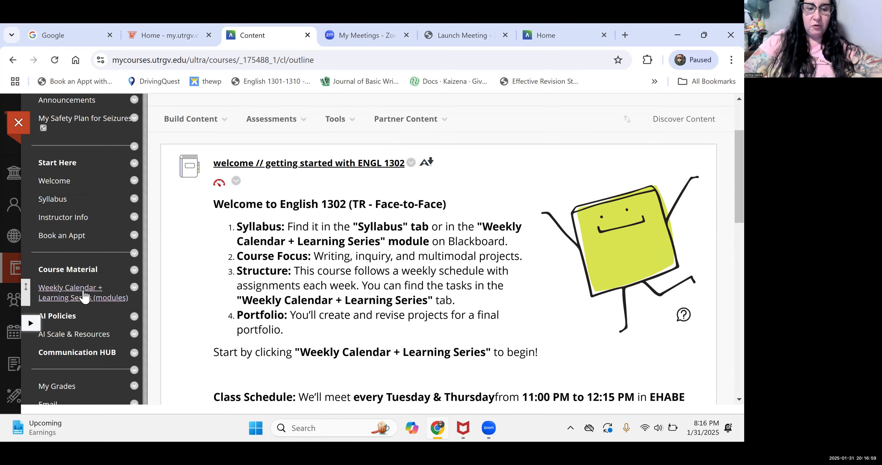
pyautogui.click(92, 300)
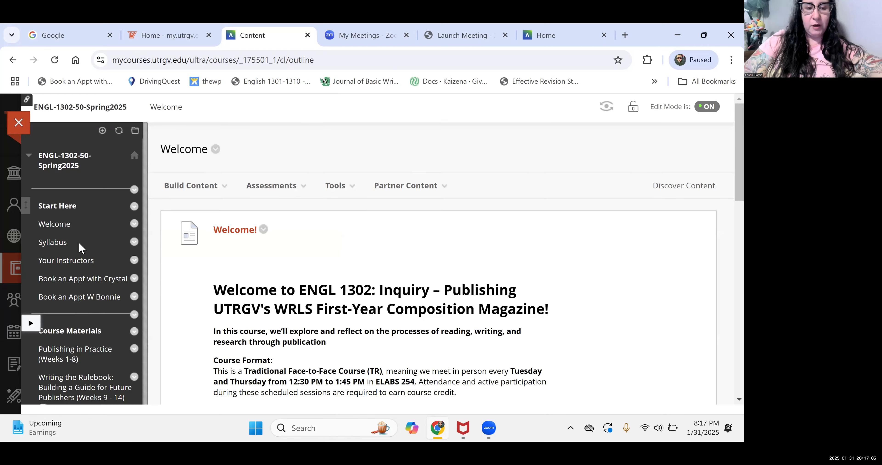
pyautogui.scroll(-2, 82, 308)
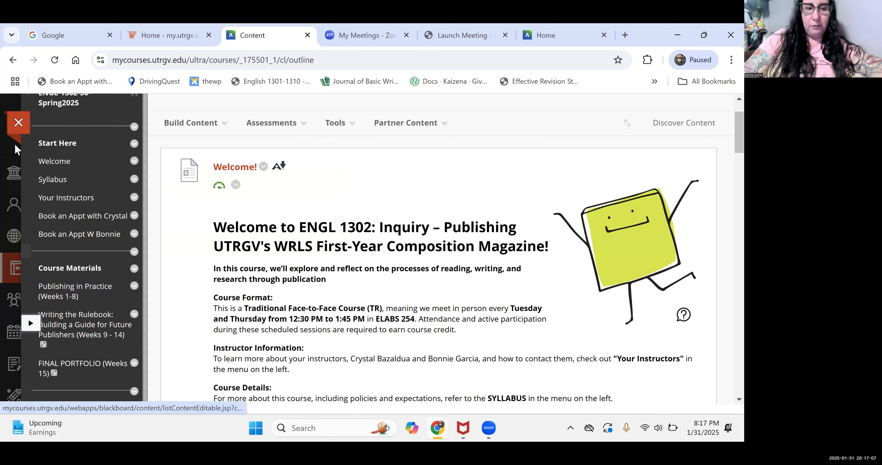
# - Return to ENGL-1302-38-Spring2025 and open Week 2 of its Weekly Calendar + Learning Series
pyautogui.click(18, 125)
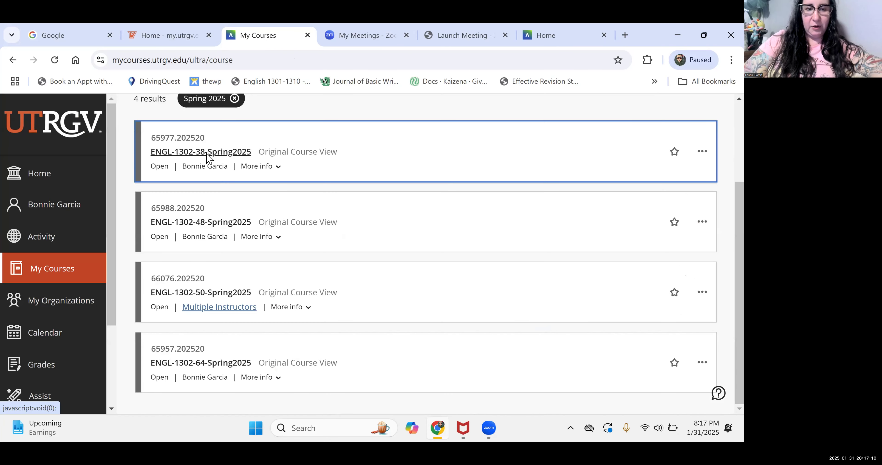
pyautogui.click(208, 154)
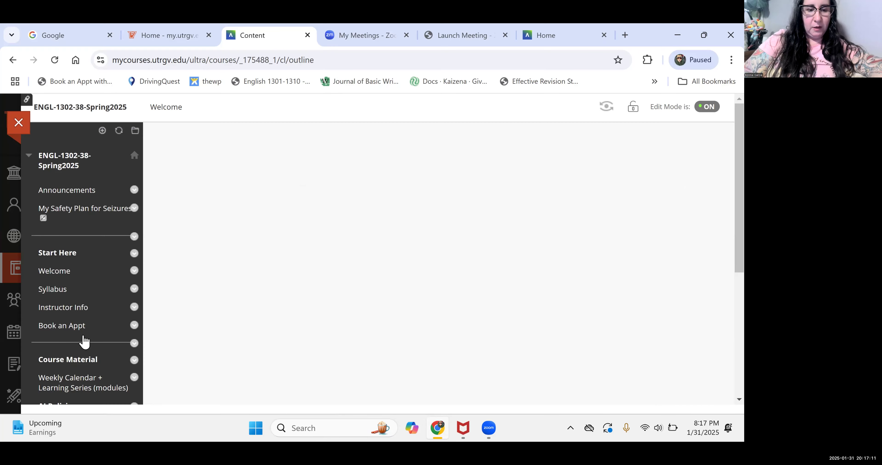
pyautogui.click(87, 379)
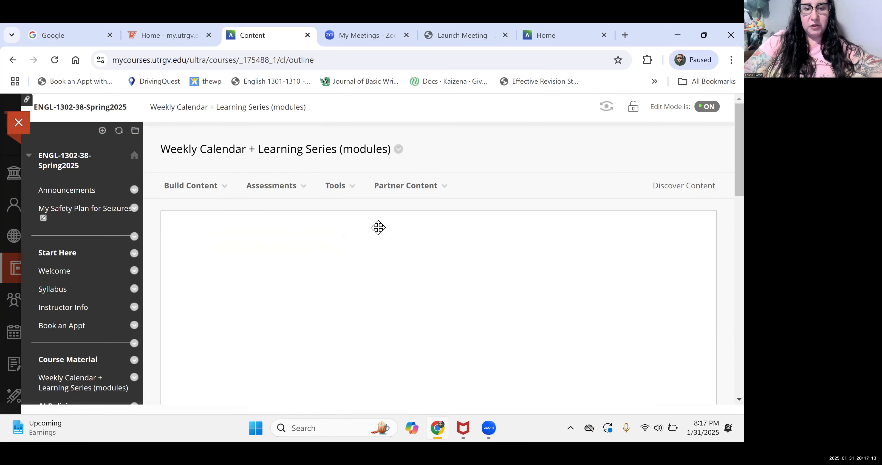
pyautogui.scroll(-10, 378, 231)
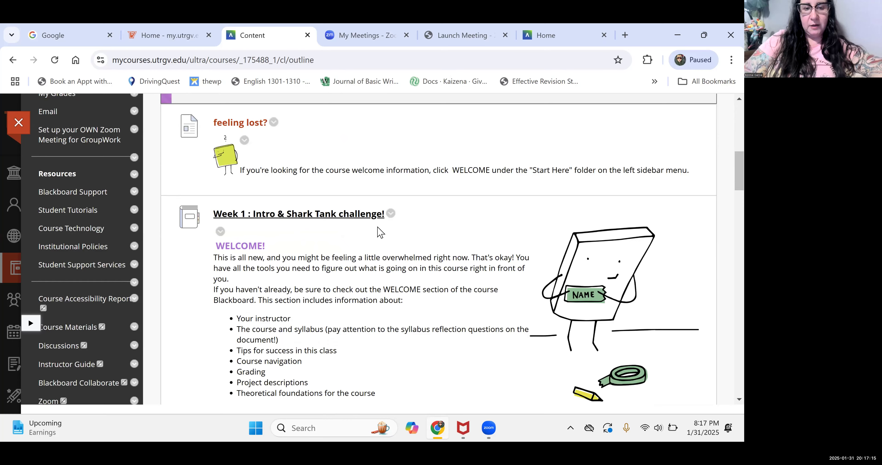
pyautogui.scroll(-10, 378, 231)
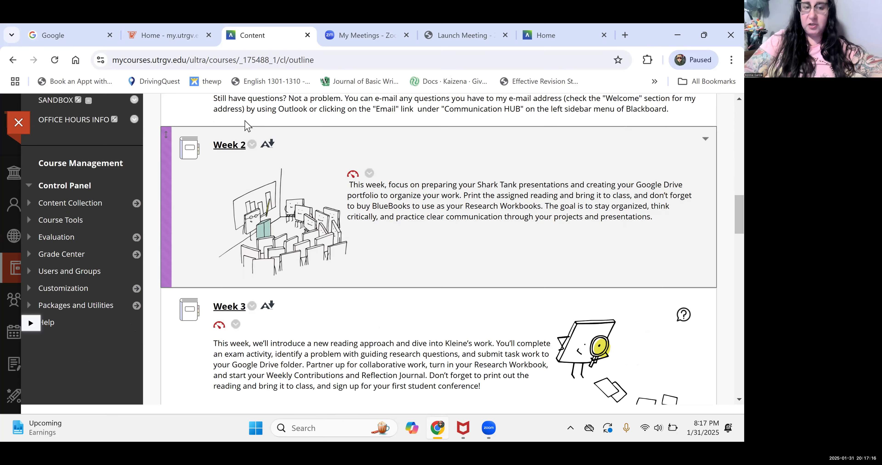
pyautogui.click(226, 147)
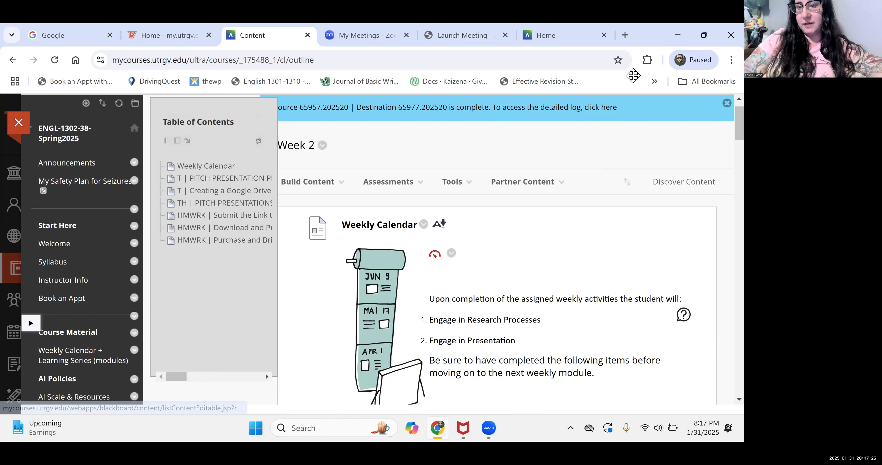
# - Turn editing off and open the 'Submit the Link to your Google Drive Folder' assignment
pyautogui.click(633, 75)
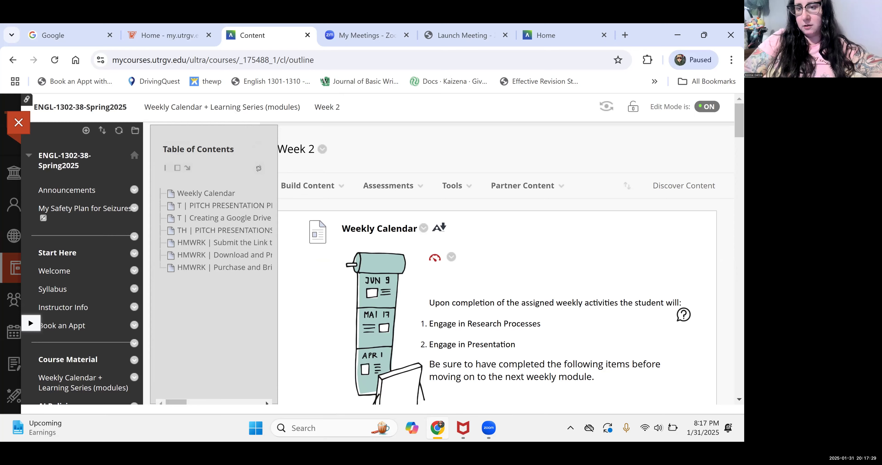
pyautogui.click(706, 107)
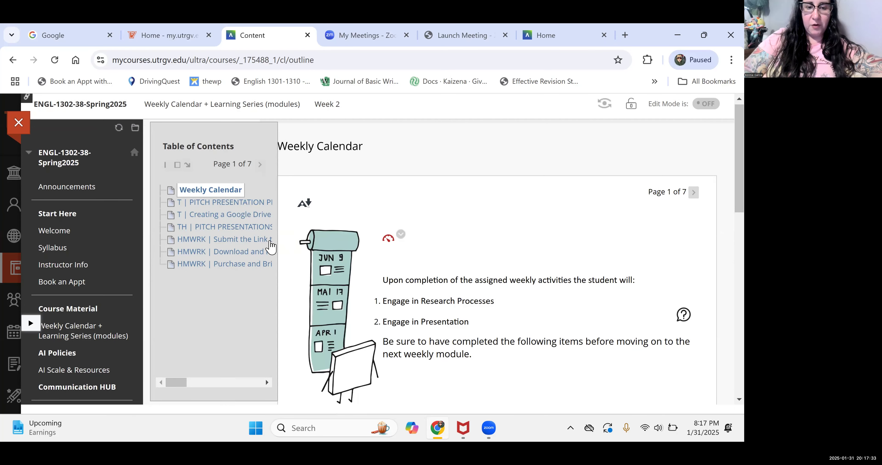
pyautogui.scroll(-2, 359, 250)
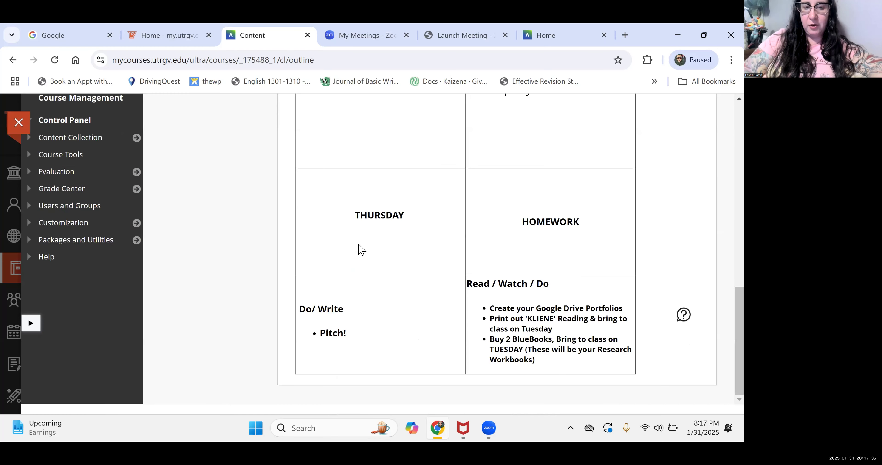
pyautogui.scroll(2, 211, 236)
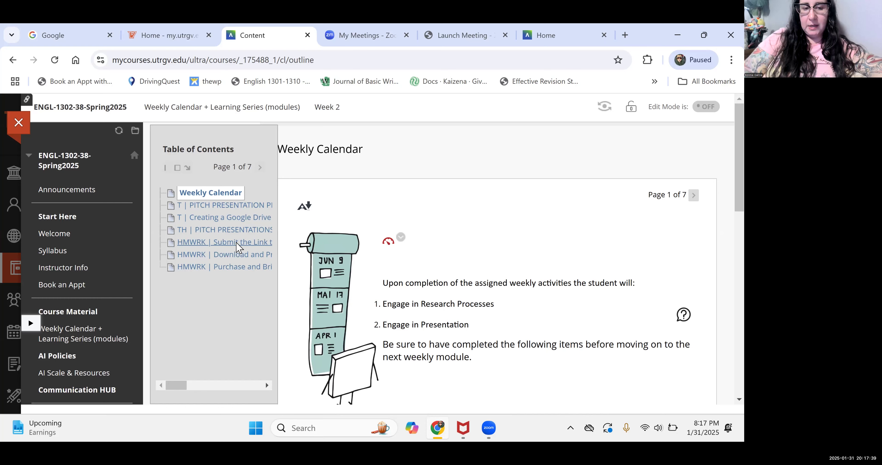
pyautogui.click(224, 244)
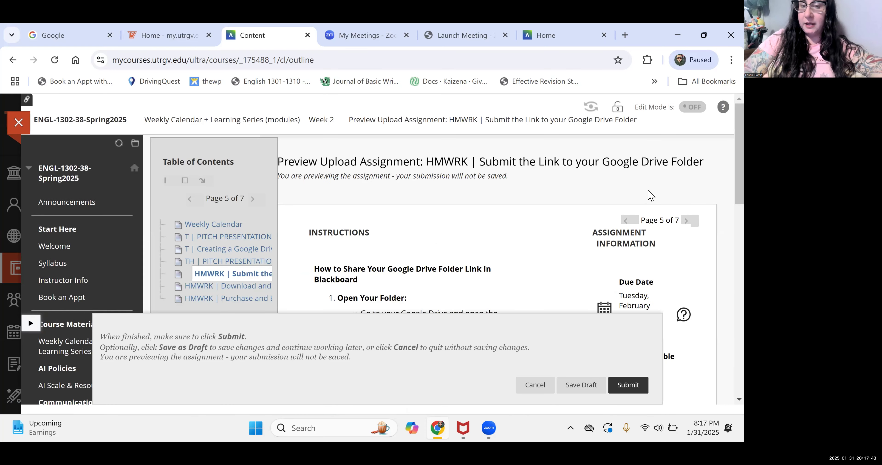
pyautogui.scroll(-4, 497, 215)
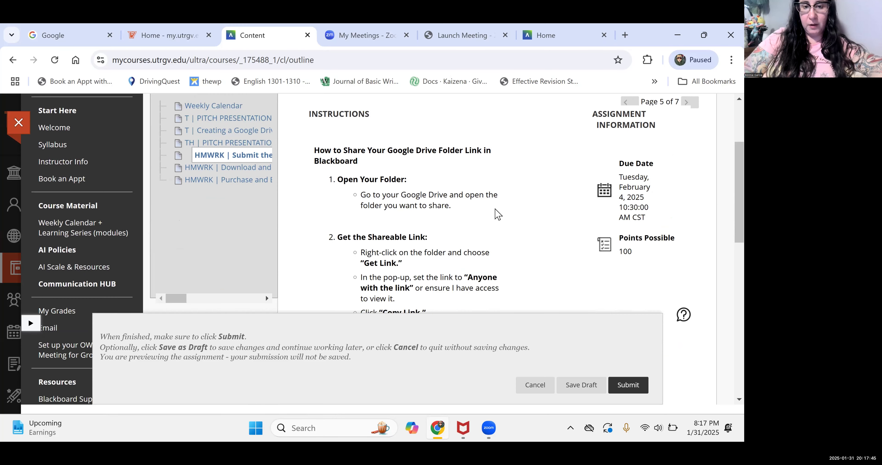
pyautogui.scroll(-2, 497, 214)
pyautogui.scroll(2, 496, 214)
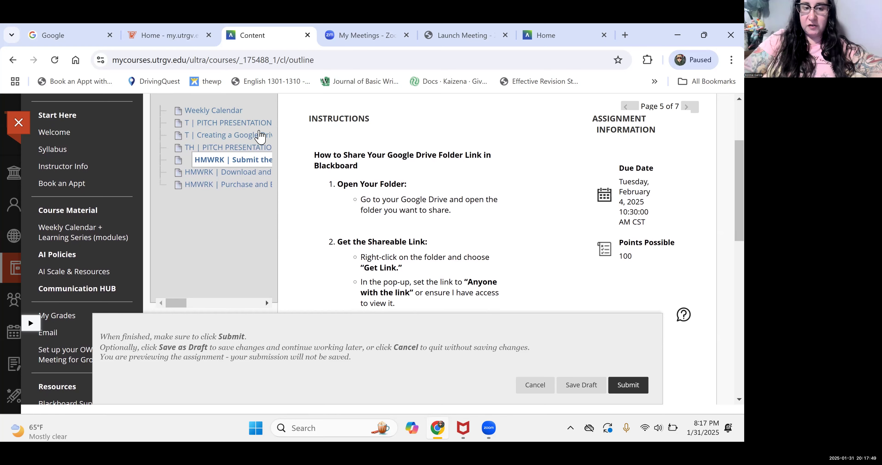
# - Go to the Creating a Google Drive Folder page and open its Google Drive link in a new tab
pyautogui.click(237, 136)
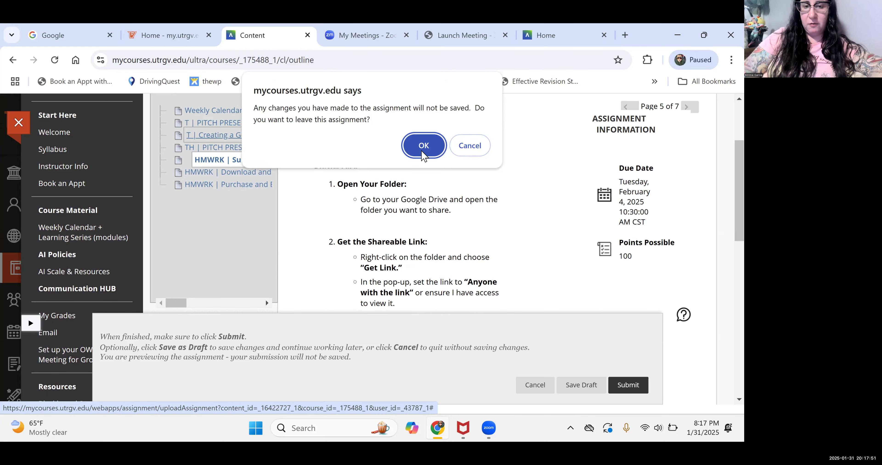
pyautogui.click(423, 146)
pyautogui.press('Return')
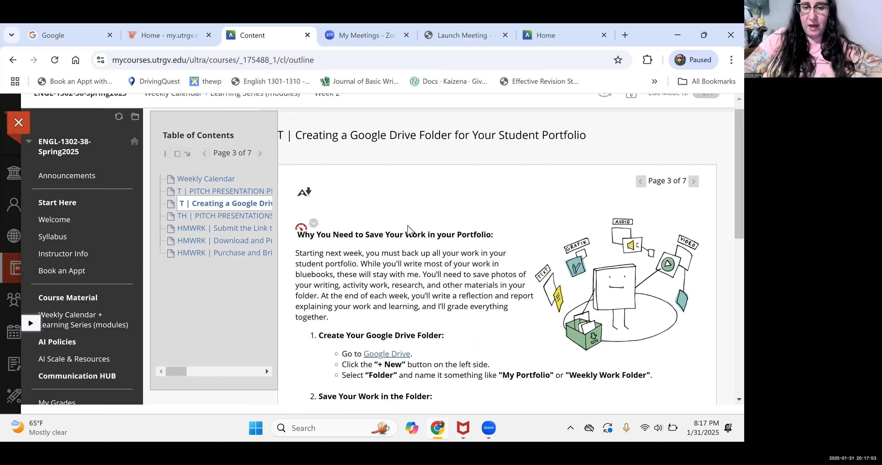
pyautogui.scroll(-4, 410, 227)
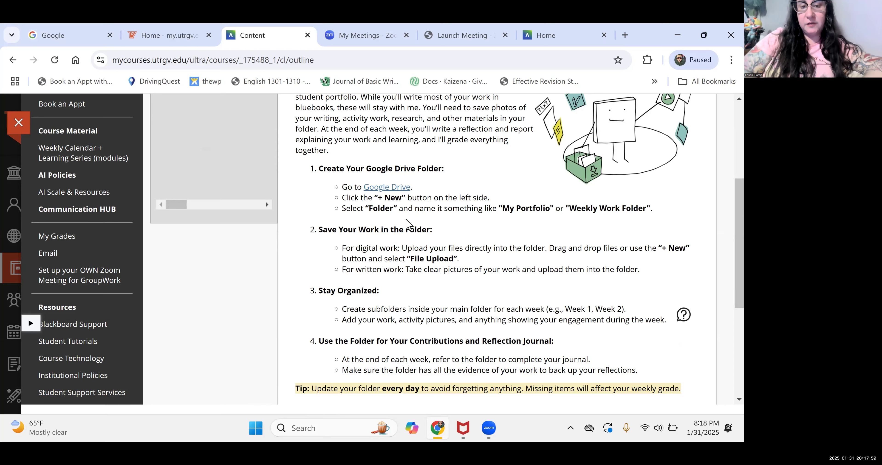
pyautogui.rightClick(381, 194)
pyautogui.click(405, 202)
pyautogui.click(309, 34)
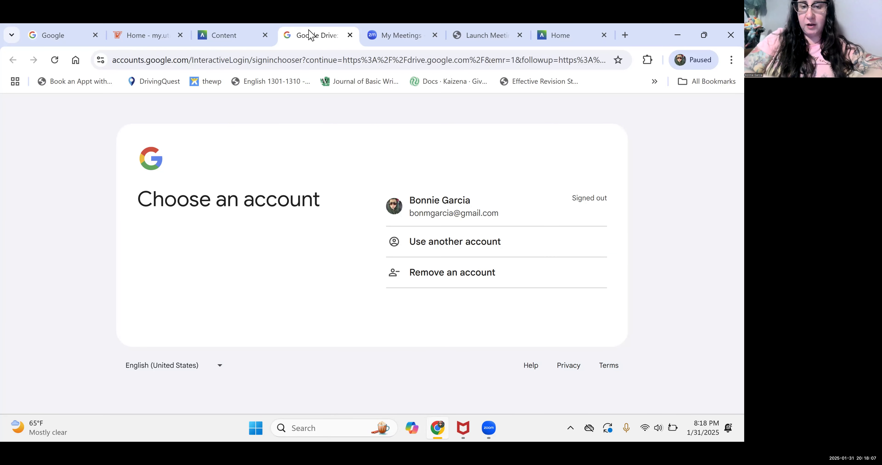
# - Choose the student's Google account and enter the Windows Security passkey PIN
pyautogui.click(438, 214)
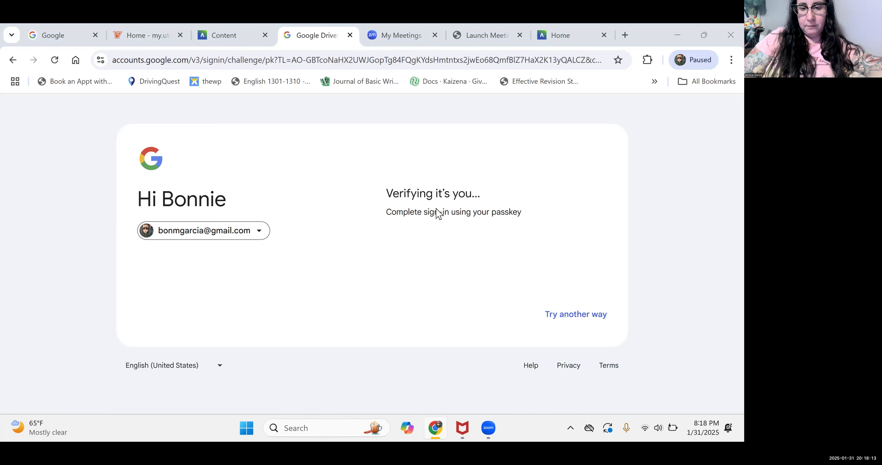
pyautogui.write('****')
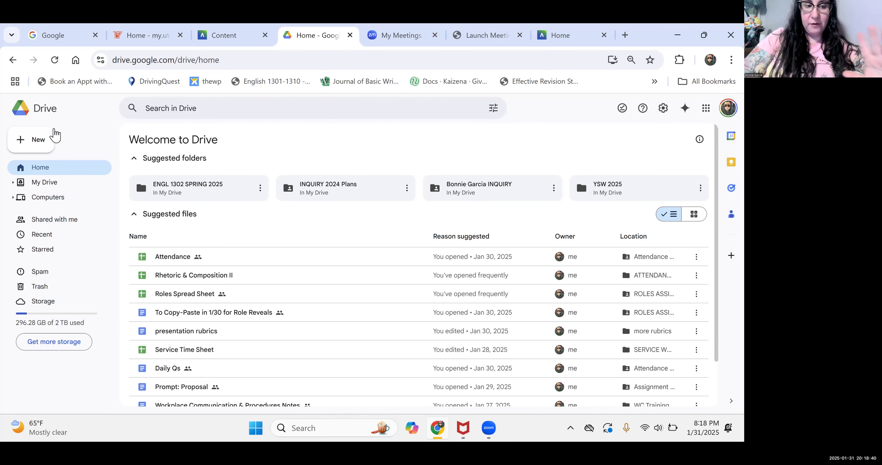
# - Start a new folder in My Drive through New > New folder
pyautogui.scroll(5, 34, 142)
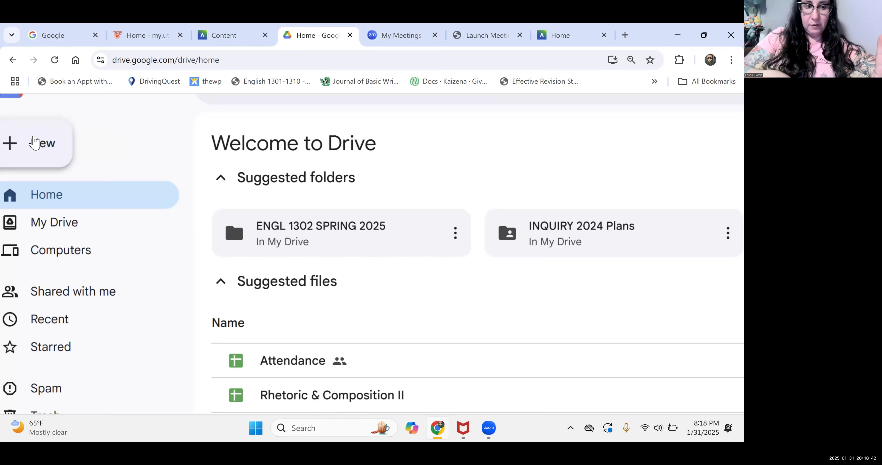
pyautogui.scroll(-5, 34, 142)
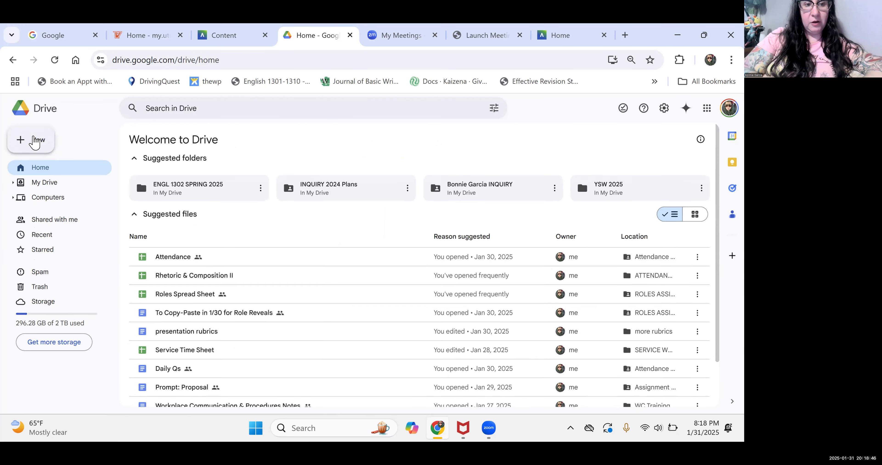
pyautogui.click(34, 142)
pyautogui.click(46, 137)
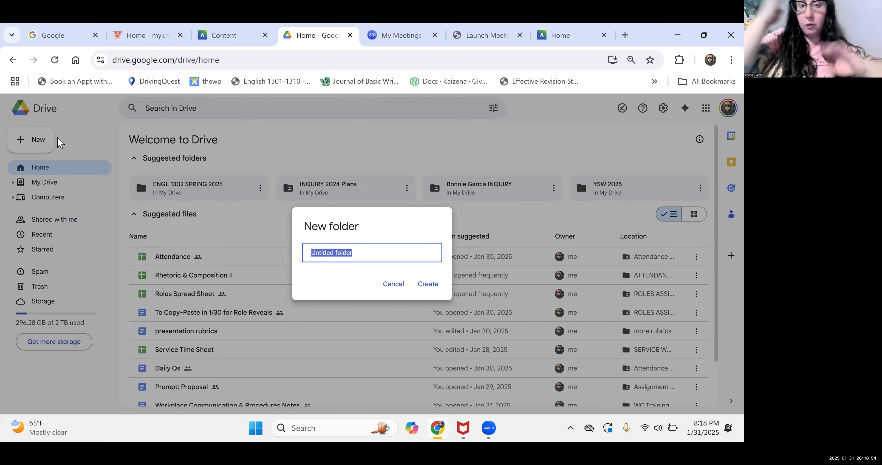
# - Name the folder with the student's full name plus 'ENGL 1302 38' and create it
pyautogui.write('a')
pyautogui.press('BackSpace')
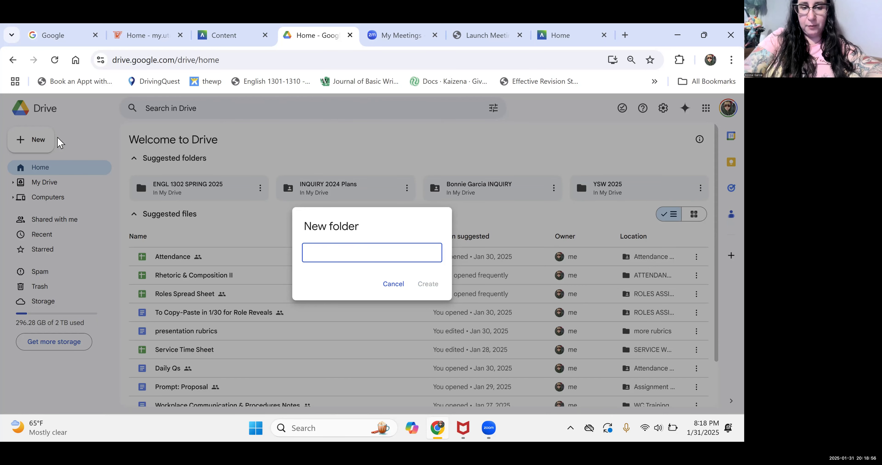
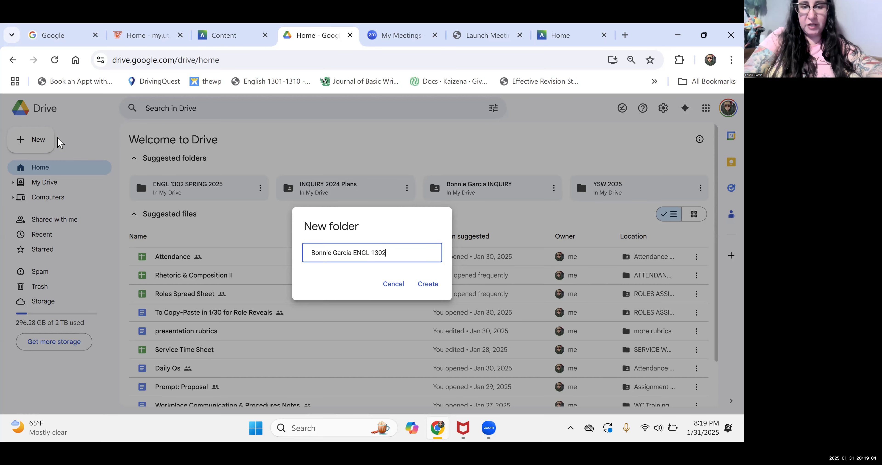
pyautogui.write('INQU 38')
pyautogui.write('IRY')
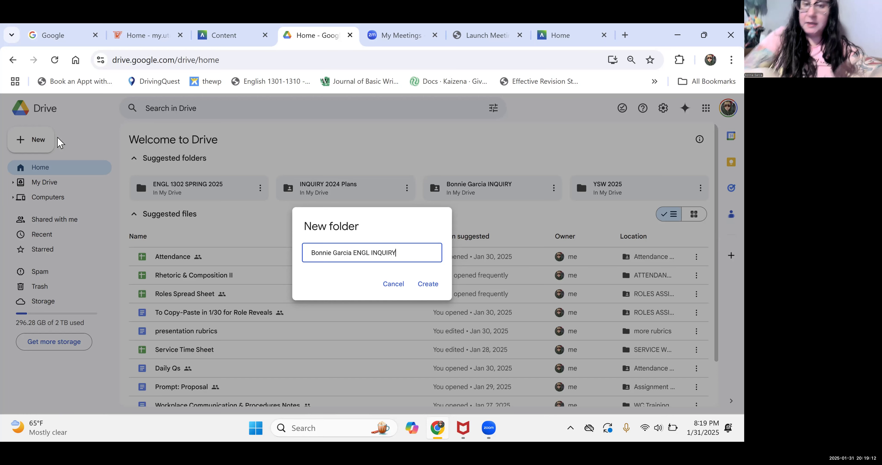
pyautogui.press('BackSpace')
pyautogui.press('BackSpace')
pyautogui.press('BackSpace')
pyautogui.press('BackSpace')
pyautogui.press('BackSpace')
pyautogui.press('BackSpace')
pyautogui.press('BackSpace')
pyautogui.press('BackSpace')
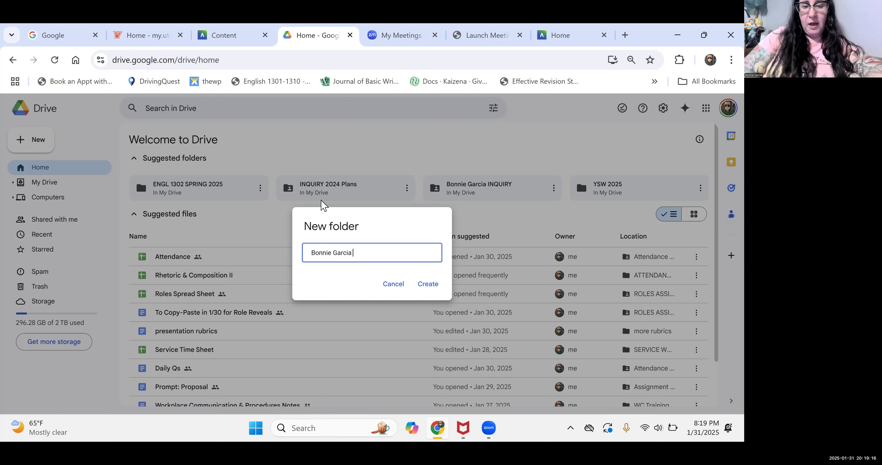
pyautogui.write('ENGL 1302')
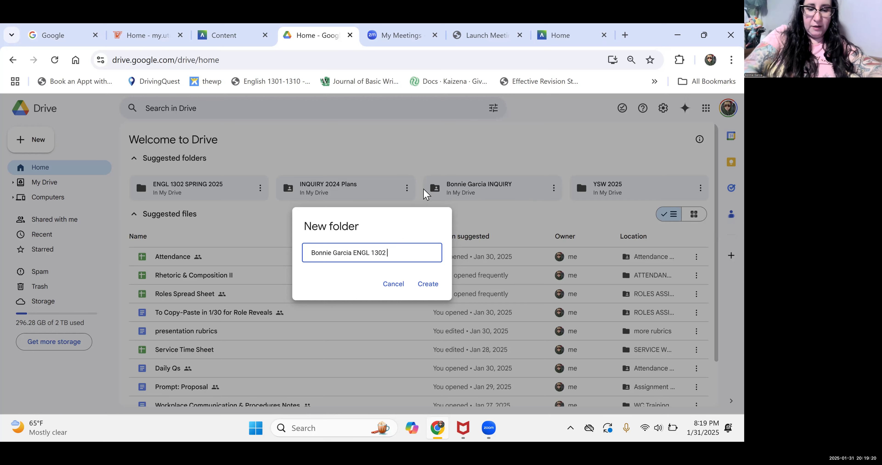
pyautogui.write(' 38')
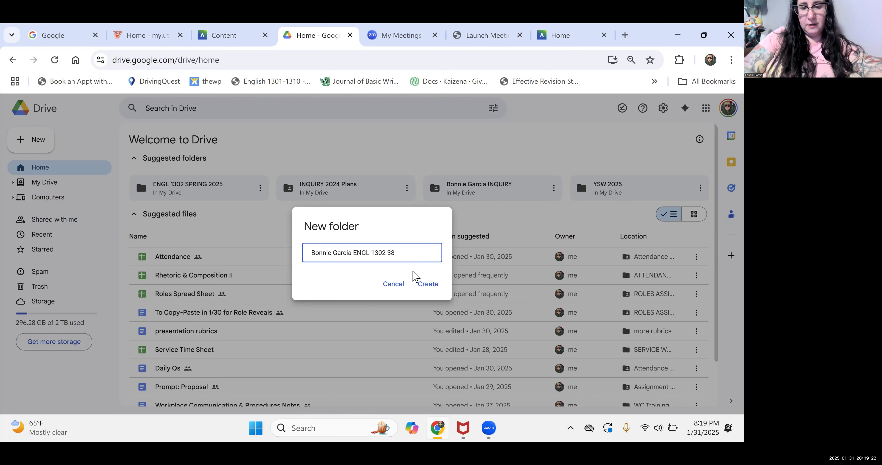
pyautogui.click(424, 284)
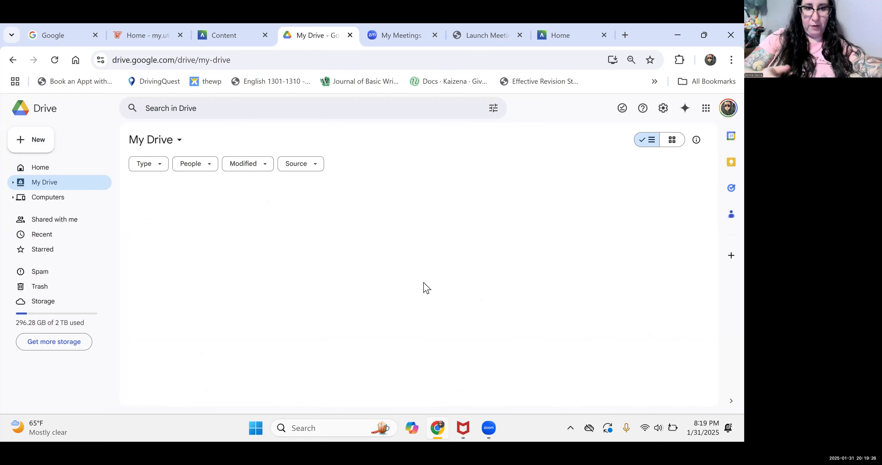
pyautogui.click(234, 210)
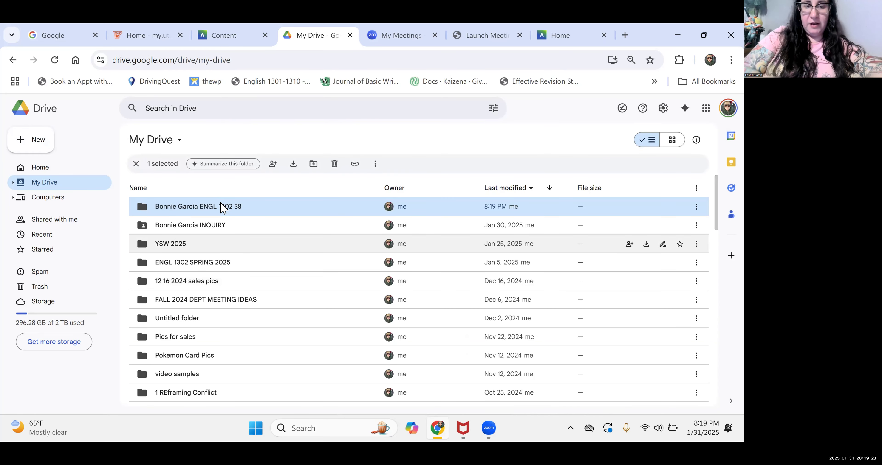
pyautogui.scroll(2, 223, 208)
pyautogui.scroll(3, 222, 209)
pyautogui.scroll(-6, 228, 205)
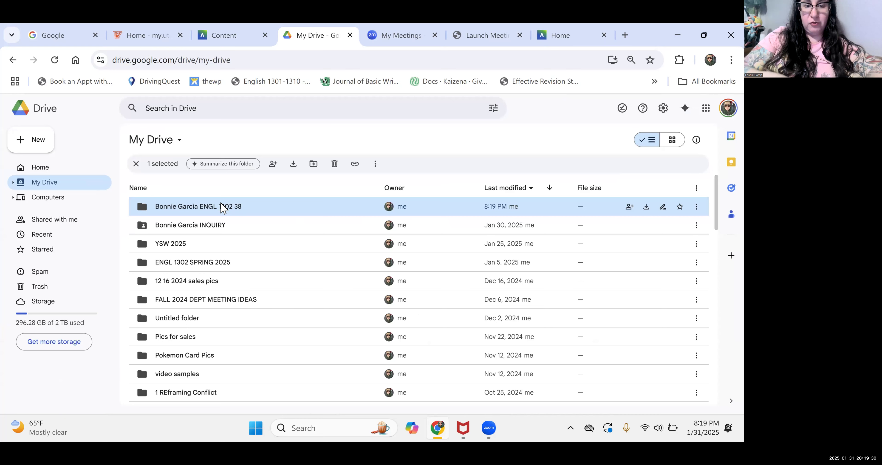
pyautogui.doubleClick(209, 207)
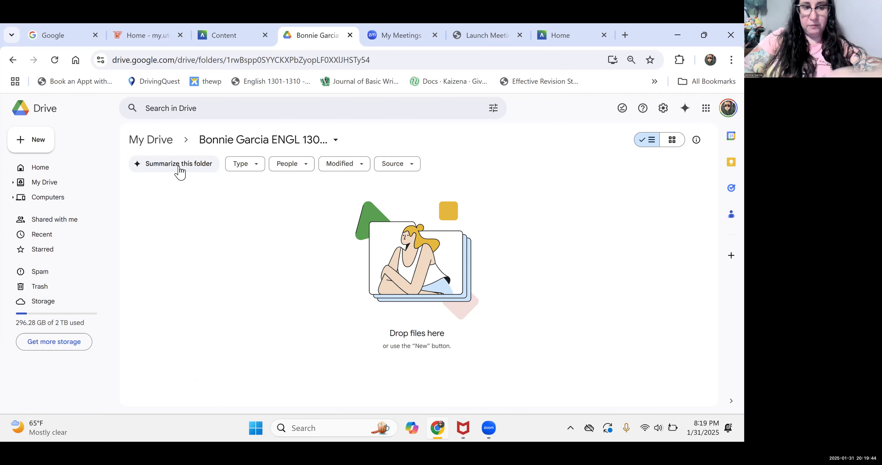
pyautogui.click(13, 60)
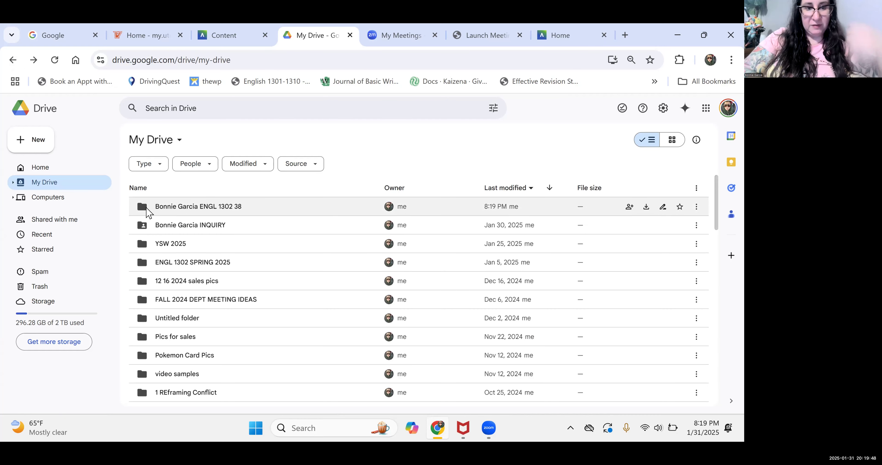
pyautogui.moveTo(146, 207)
pyautogui.scroll(1, 146, 207)
pyautogui.scroll(2, 136, 204)
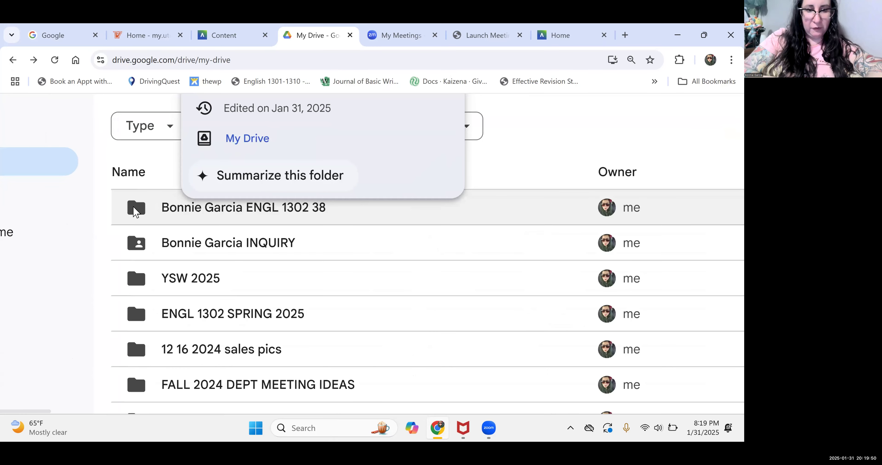
pyautogui.scroll(-2, 320, 210)
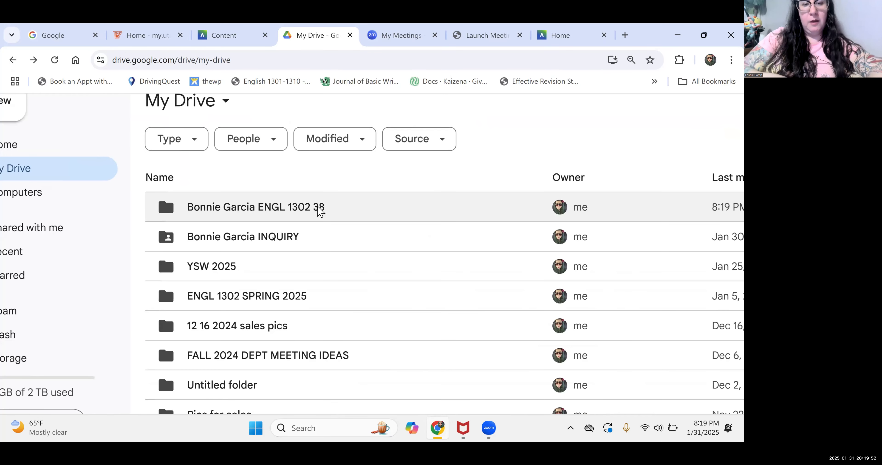
pyautogui.scroll(-3, 275, 210)
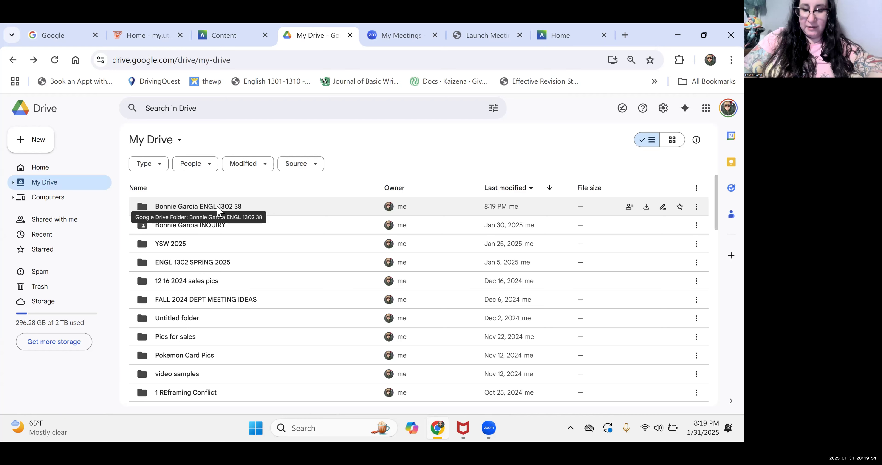
# - Request Share settings for the new folder and adjust the Drive page zoom
pyautogui.rightClick(217, 207)
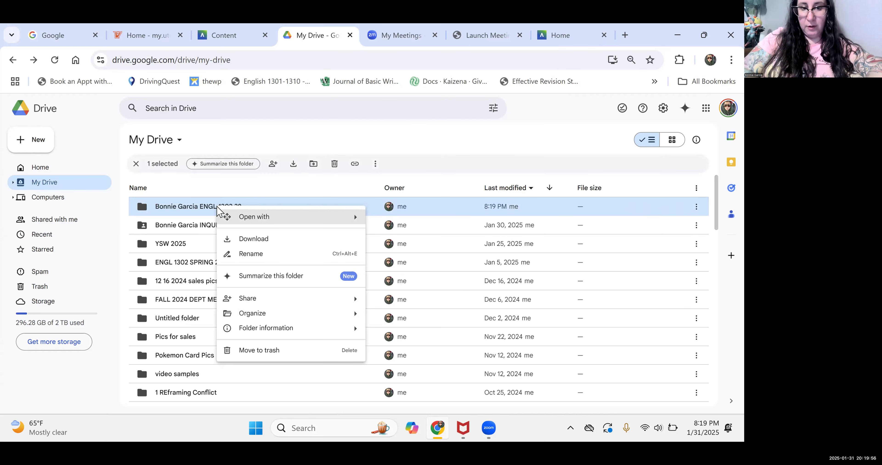
pyautogui.moveTo(254, 296)
pyautogui.scroll(5, 255, 302)
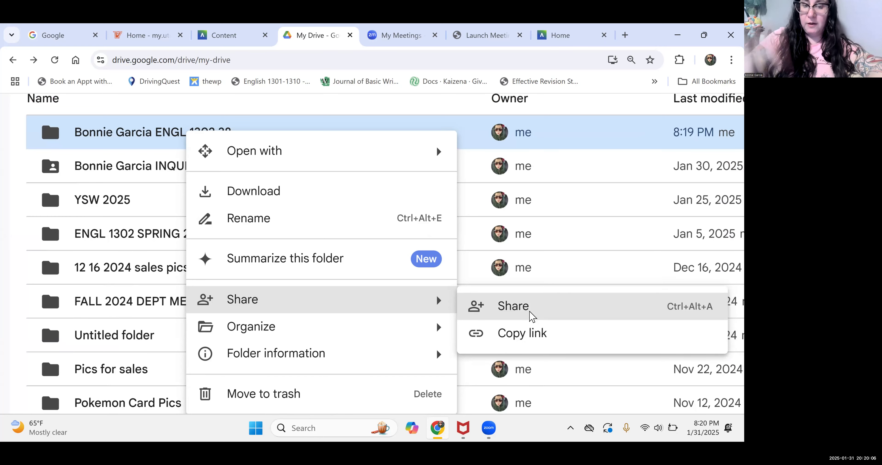
pyautogui.click(530, 316)
pyautogui.hotkey('ctrl', '-')
pyautogui.hotkey('ctrl', '-')
pyautogui.hotkey('ctrl', '-')
pyautogui.hotkey('ctrl', '-')
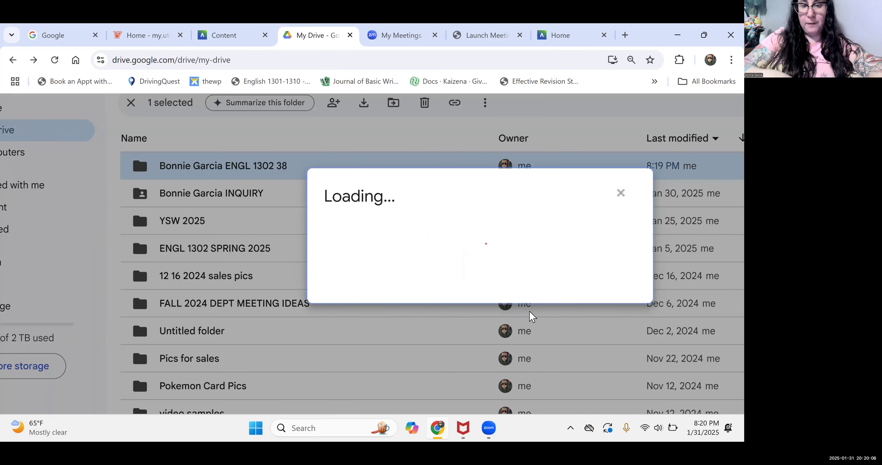
pyautogui.hotkey('ctrl', '+')
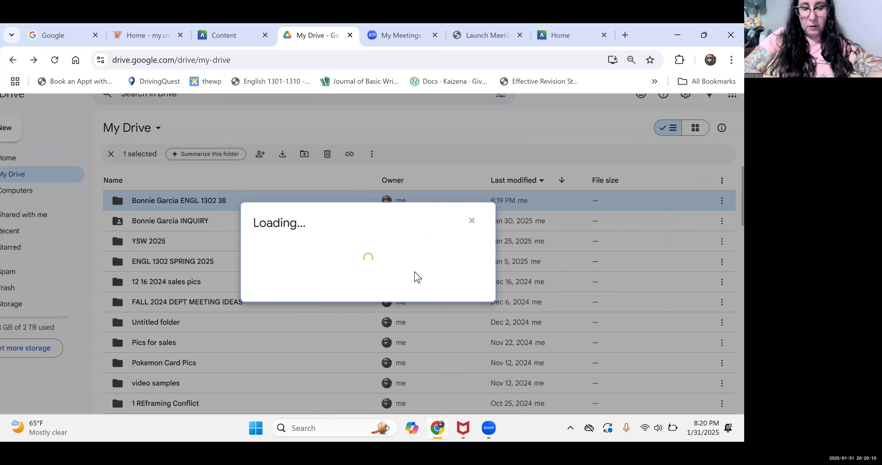
pyautogui.hotkey('ctrl', '+')
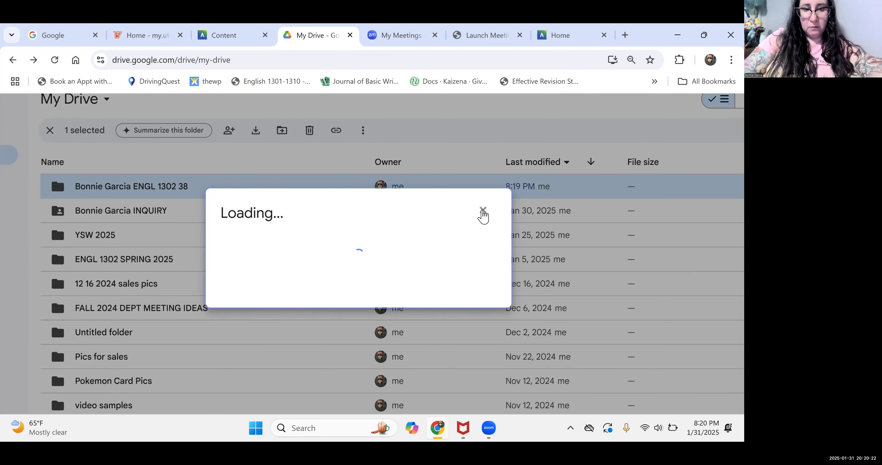
# - Dismiss the stuck Loading dialog and reopen Share > Share for the ENGL 1302 folder
pyautogui.click(483, 210)
pyautogui.rightClick(214, 189)
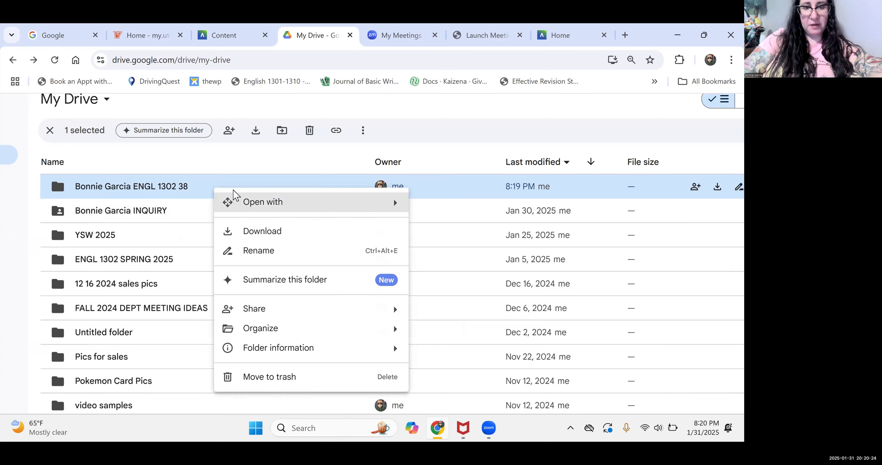
pyautogui.moveTo(389, 313)
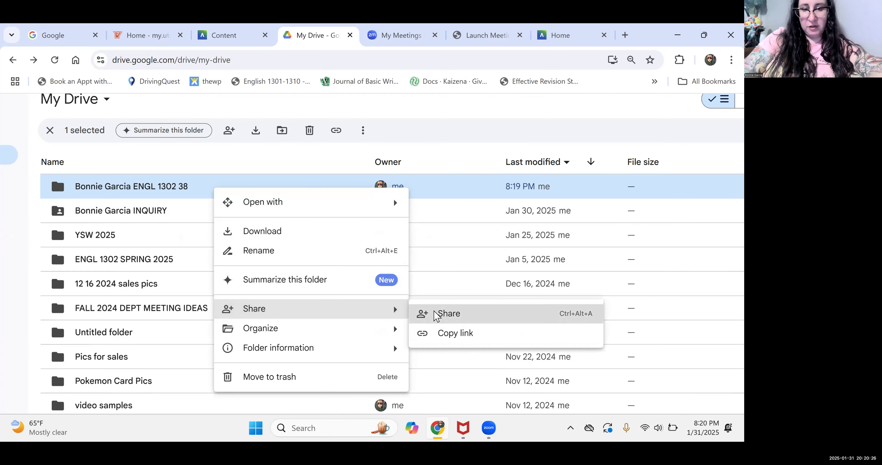
pyautogui.click(433, 314)
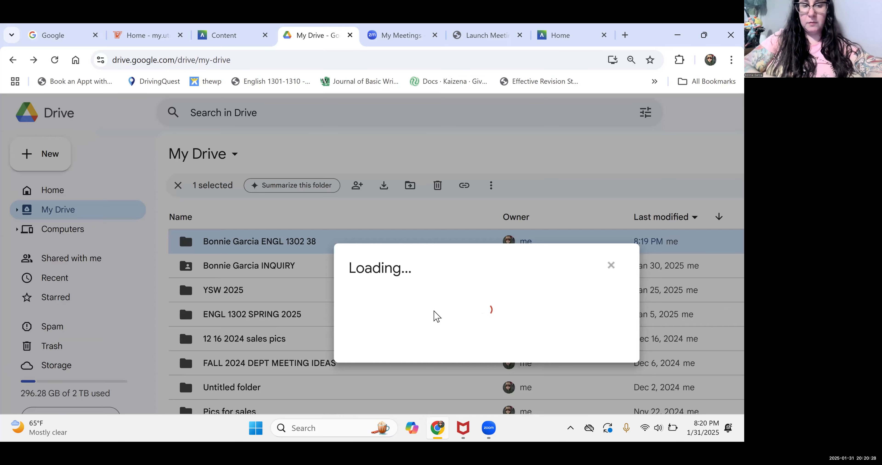
pyautogui.scroll(-2, 435, 315)
pyautogui.hscroll(3, 587, 241)
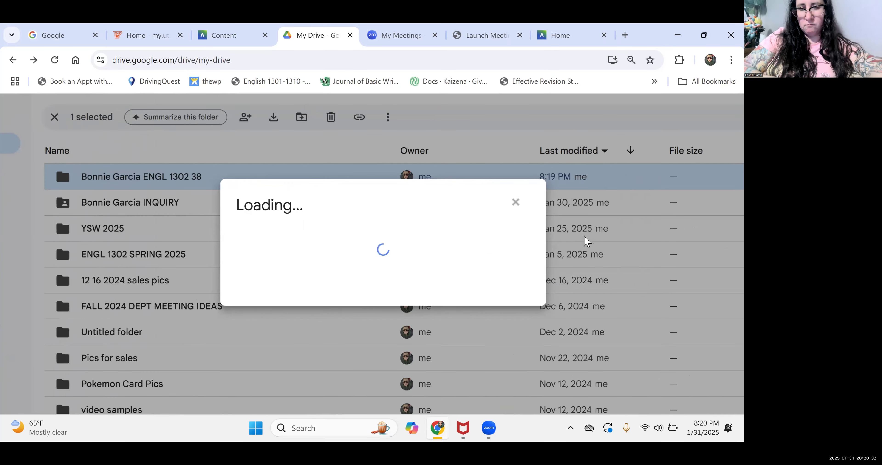
pyautogui.scroll(2, 587, 241)
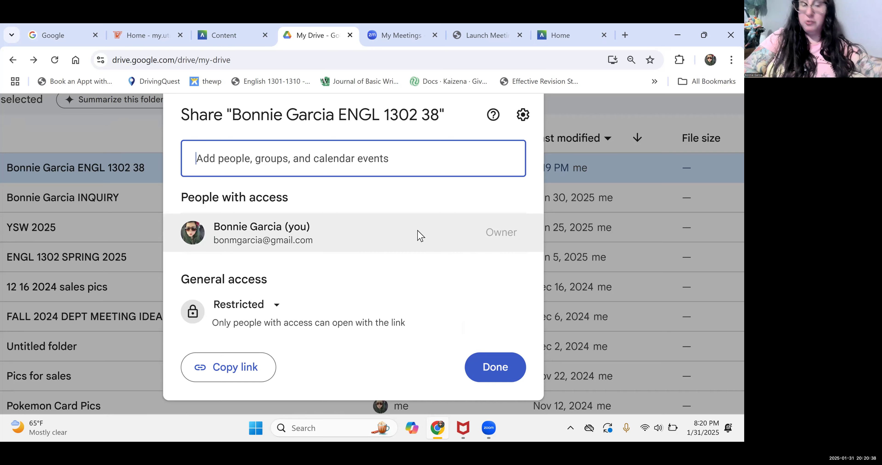
# - Set general access to 'Anyone with the link' as Commenter, copy the link, and click Done
pyautogui.moveTo(188, 280); pyautogui.dragTo(265, 286)
pyautogui.click(265, 309)
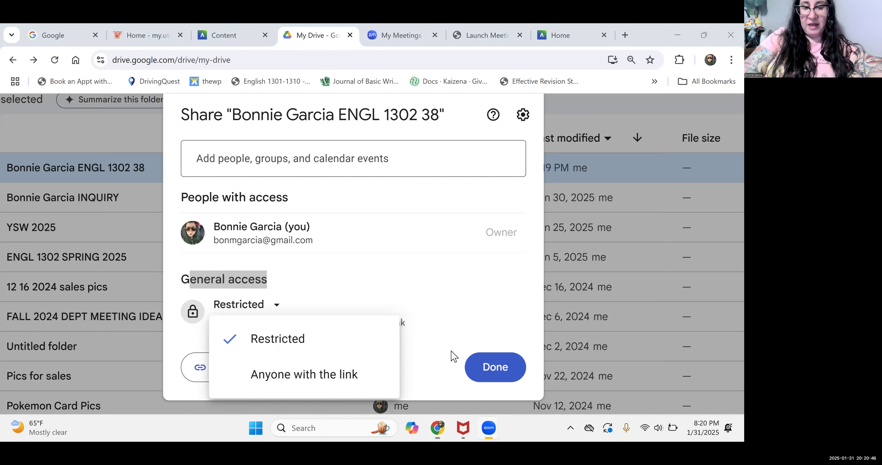
pyautogui.click(285, 375)
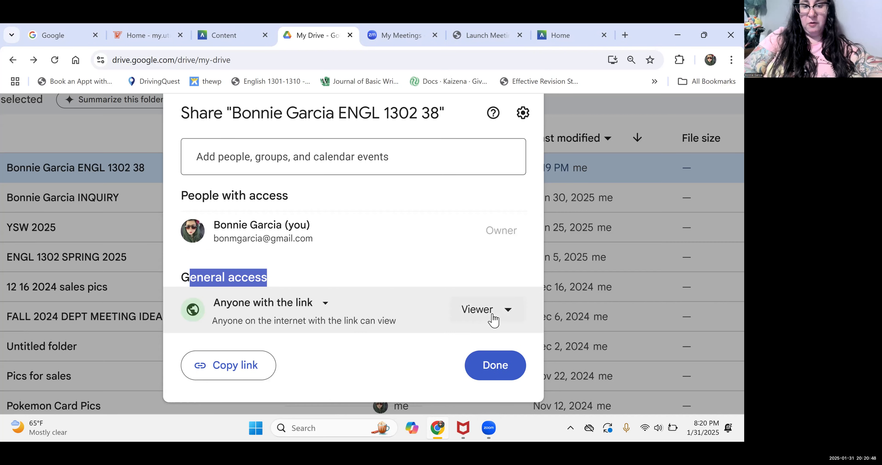
pyautogui.click(495, 317)
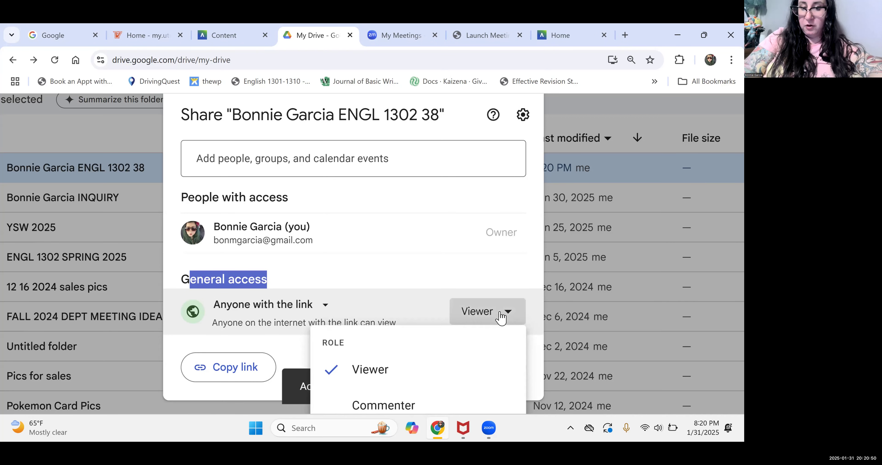
pyautogui.click(393, 406)
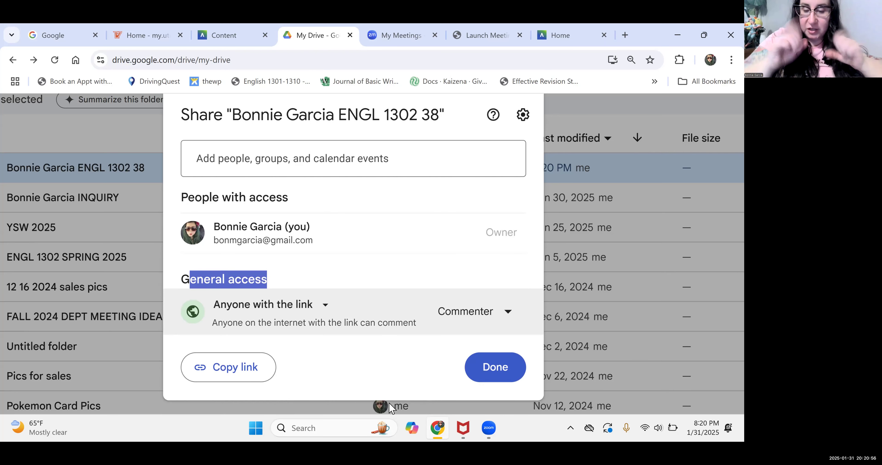
pyautogui.click(489, 322)
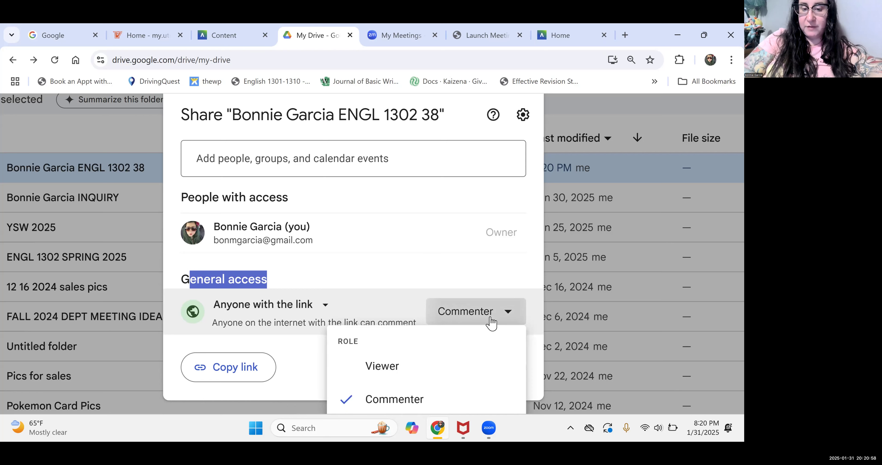
pyautogui.click(402, 404)
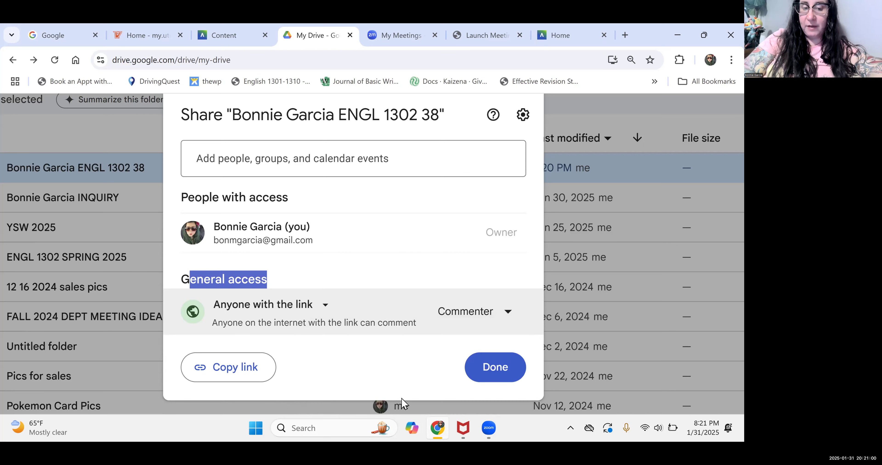
pyautogui.click(215, 368)
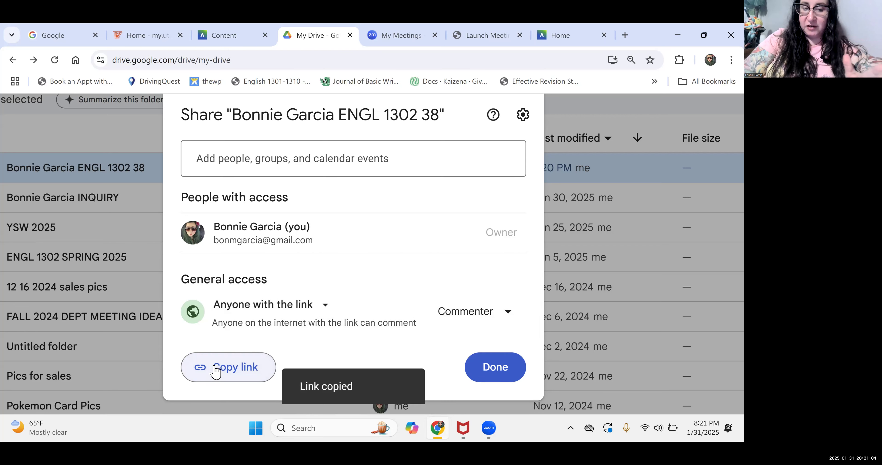
pyautogui.click(493, 368)
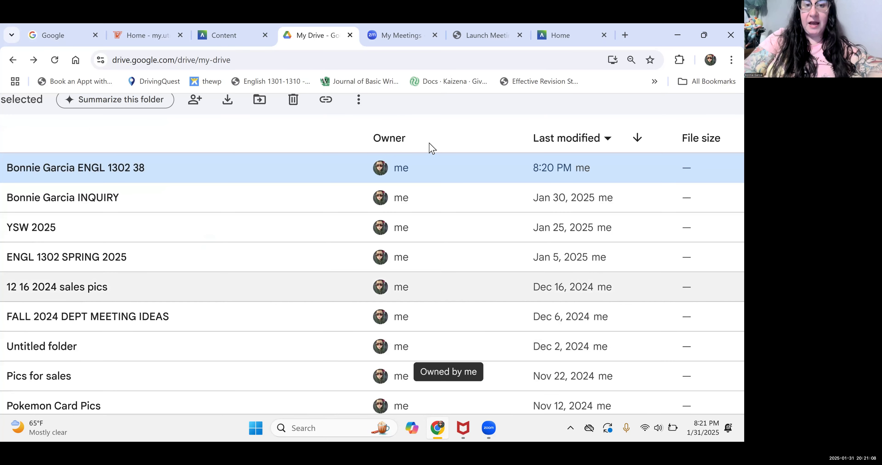
# - Paste the copied Drive folder link into the assignment's Create Submission text box
pyautogui.click(227, 40)
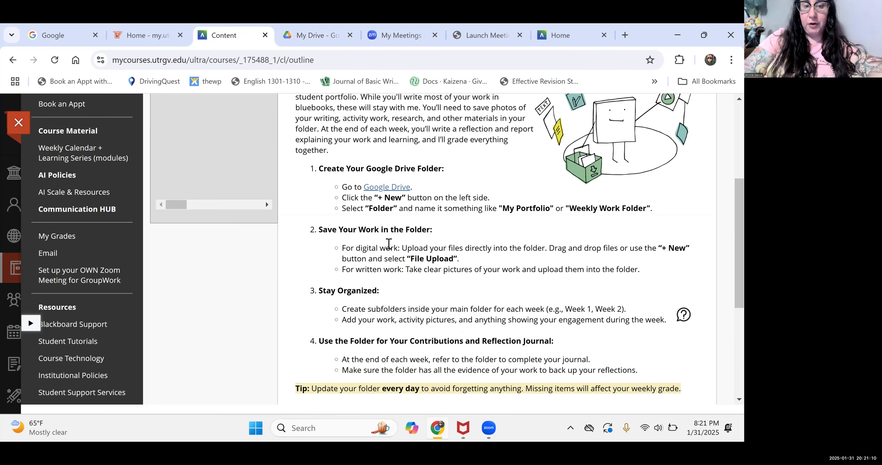
pyautogui.scroll(5, 248, 249)
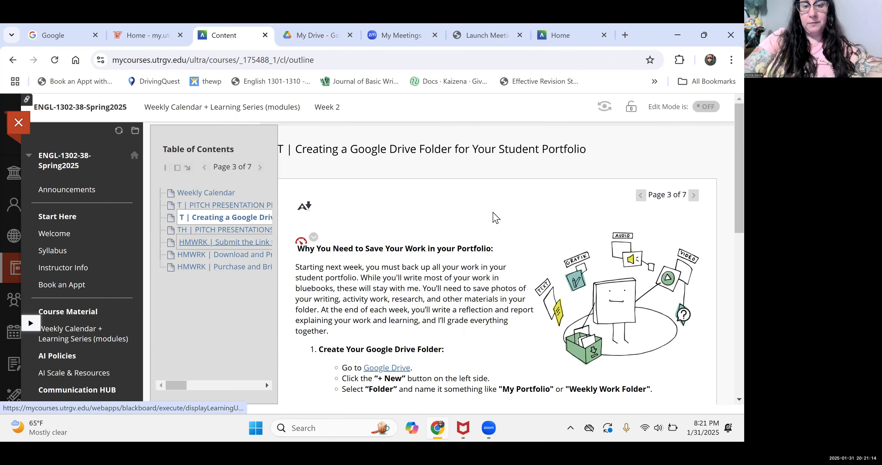
pyautogui.scroll(-5, 495, 217)
pyautogui.scroll(-5, 494, 214)
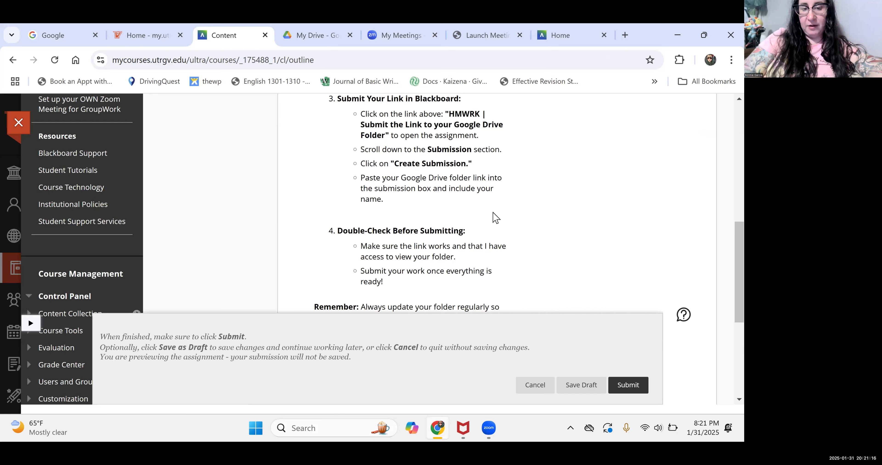
pyautogui.scroll(-5, 495, 217)
pyautogui.scroll(-2, 378, 227)
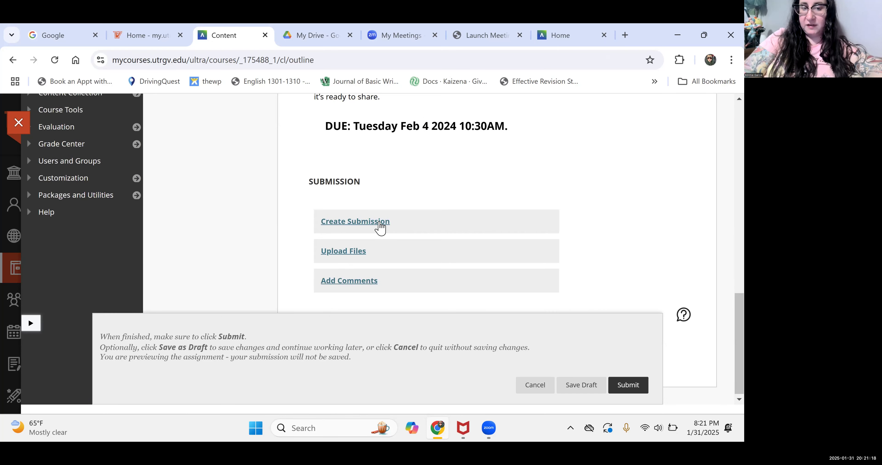
pyautogui.click(378, 223)
pyautogui.scroll(-2, 378, 222)
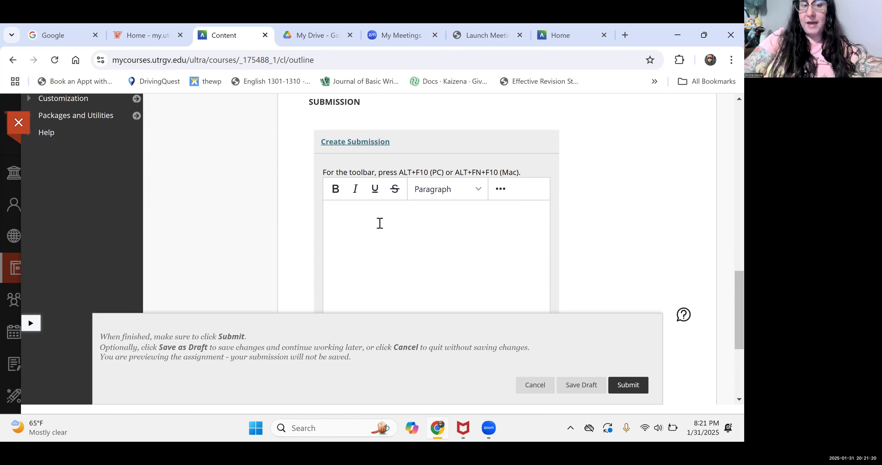
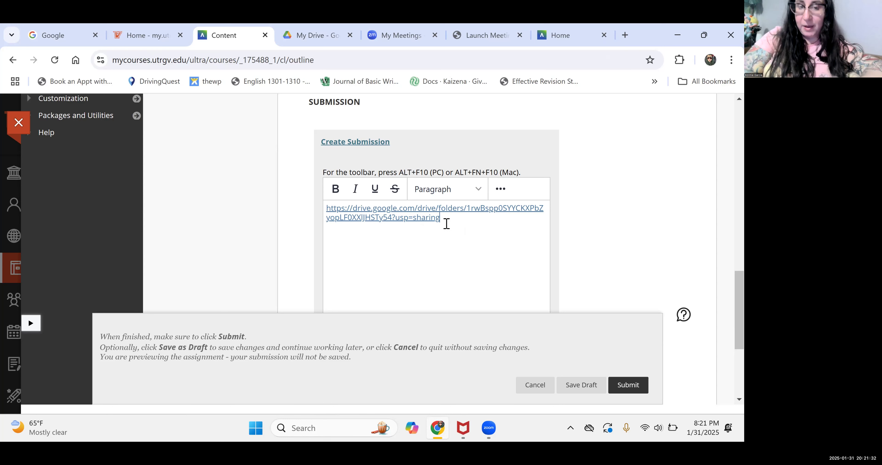
pyautogui.scroll(-3, 555, 238)
pyautogui.scroll(-2, 555, 239)
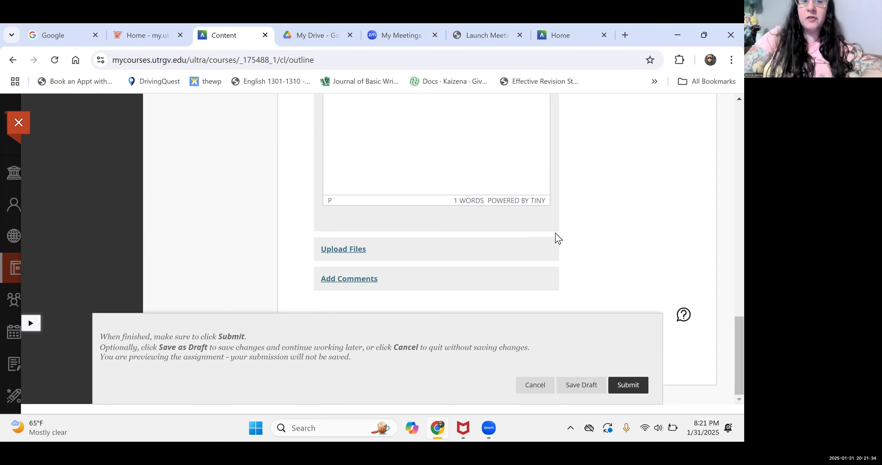
# - Paste the folder link into the Comments box too, then submit the assignment
pyautogui.click(355, 281)
pyautogui.scroll(-4, 356, 284)
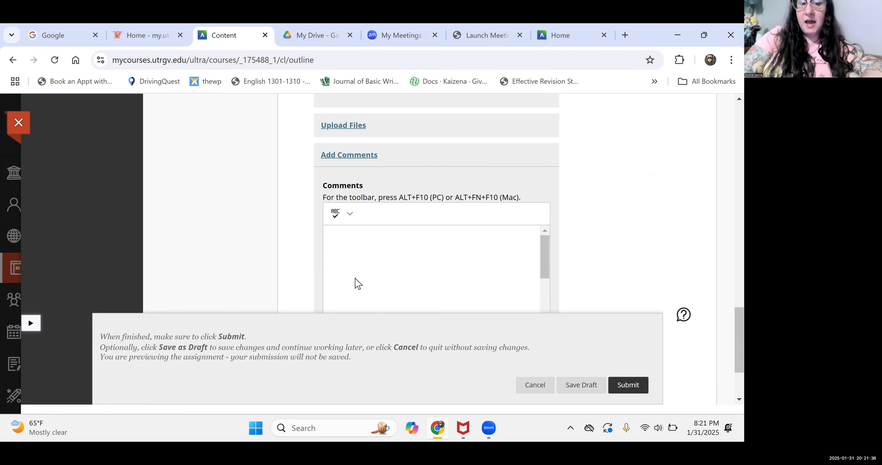
pyautogui.click(367, 230)
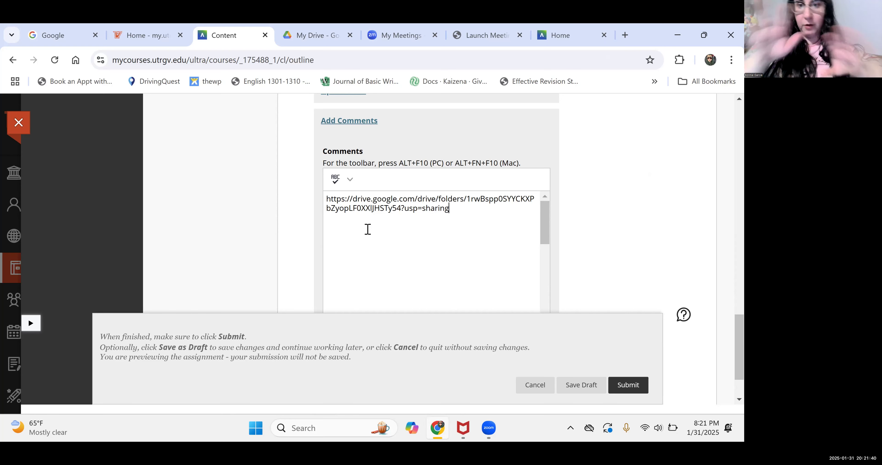
pyautogui.scroll(7, 586, 181)
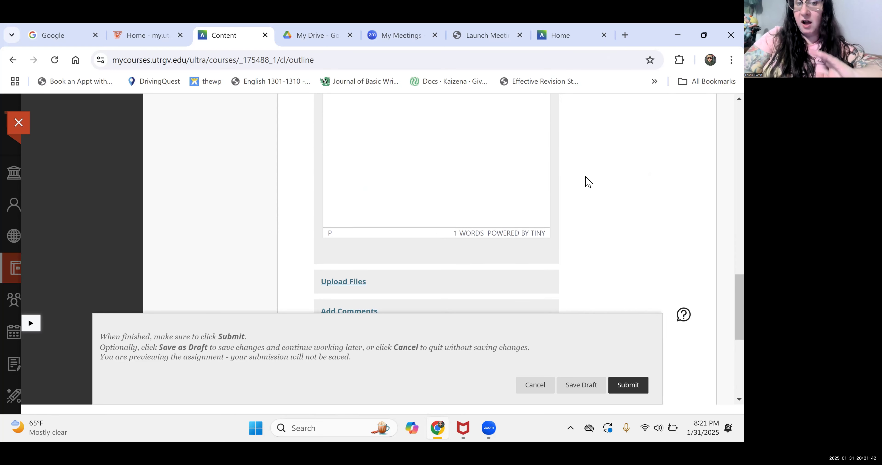
pyautogui.scroll(3, 543, 223)
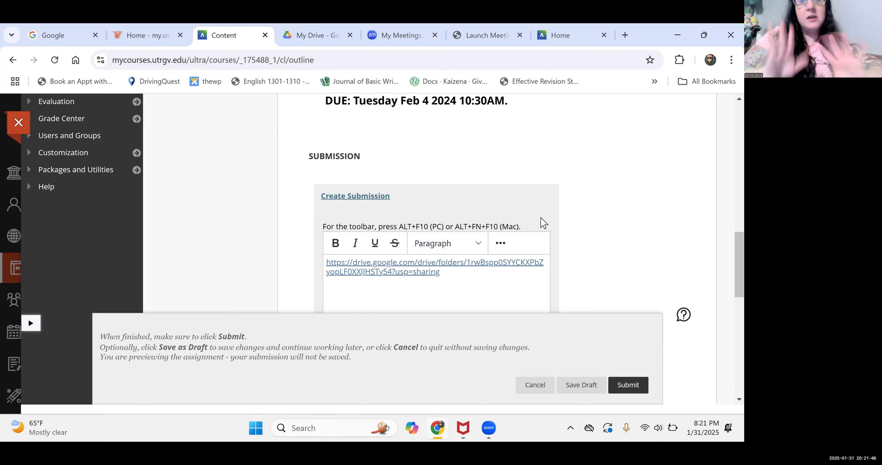
pyautogui.click(622, 392)
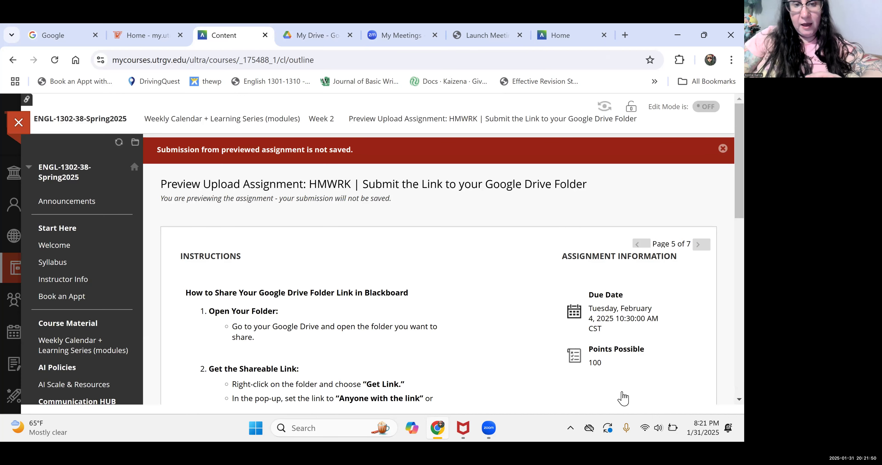